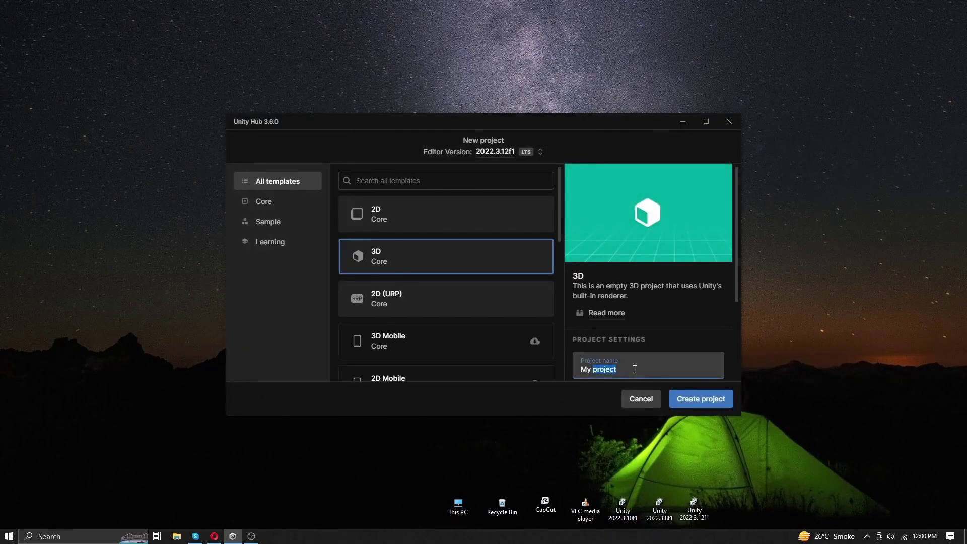
text(Basket Ball Game)
Create the new 3D project 'Basket Ball Game' in Unity Hub.
key(Return)
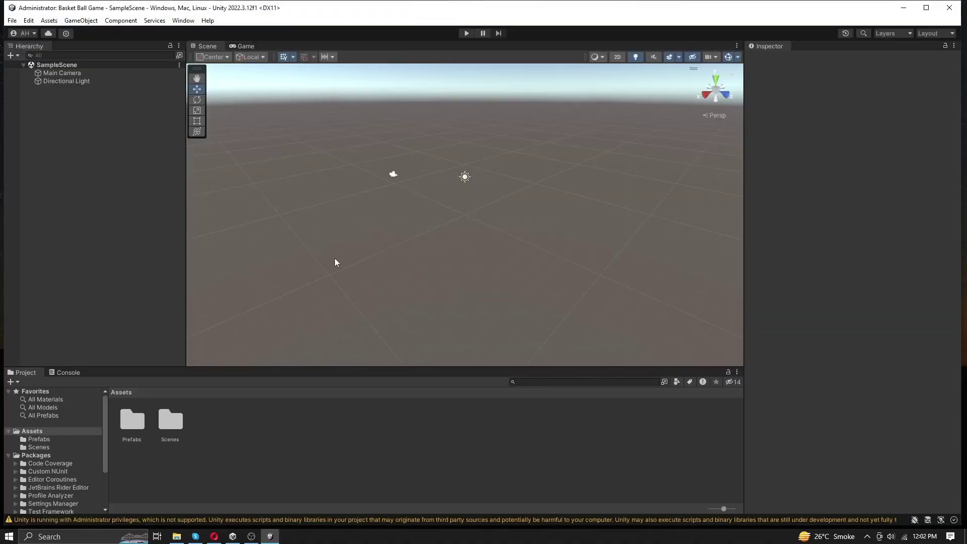
Add a cube and flatten it into a 20×1×20 floor.
right_drag(335, 258, 494, 243)
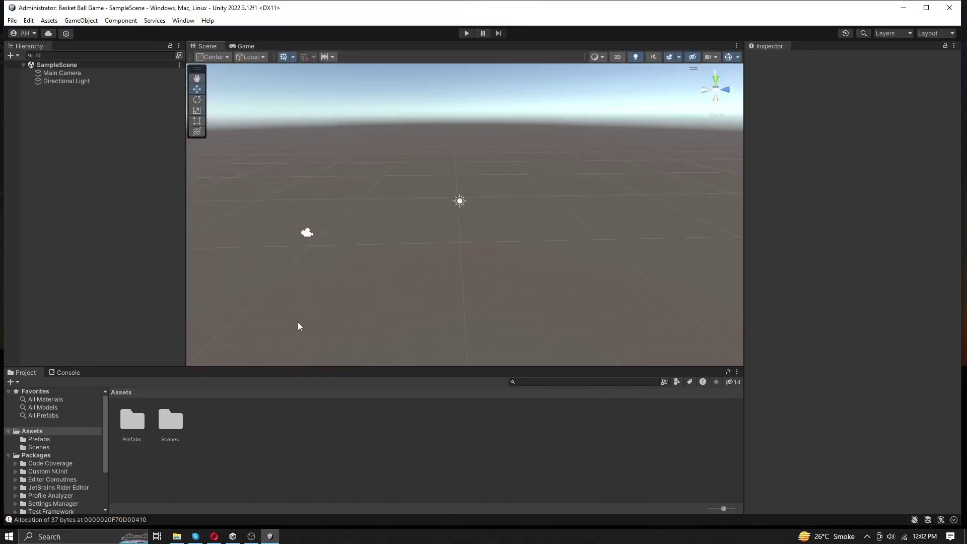
right_drag(298, 327, 353, 328)
click(10, 55)
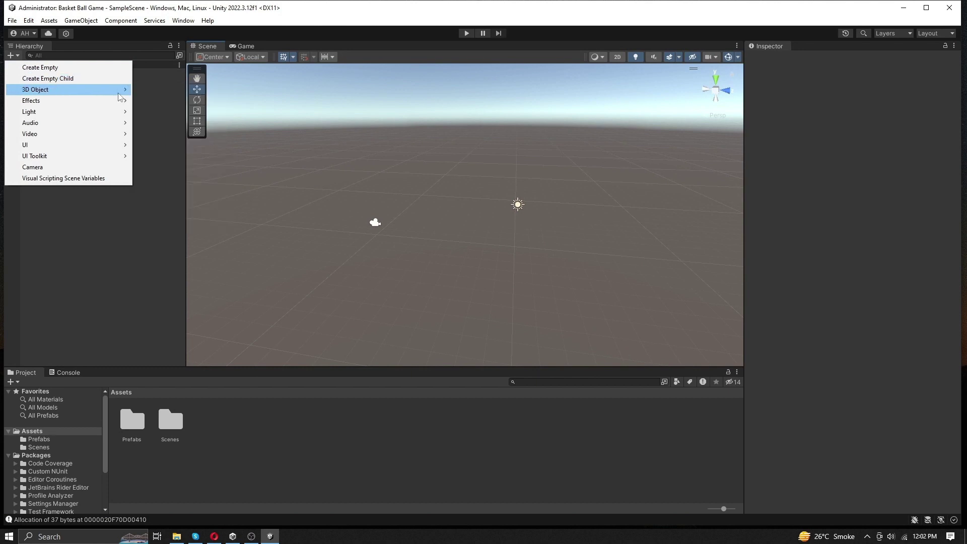
click(151, 90)
key(f)
click(852, 118)
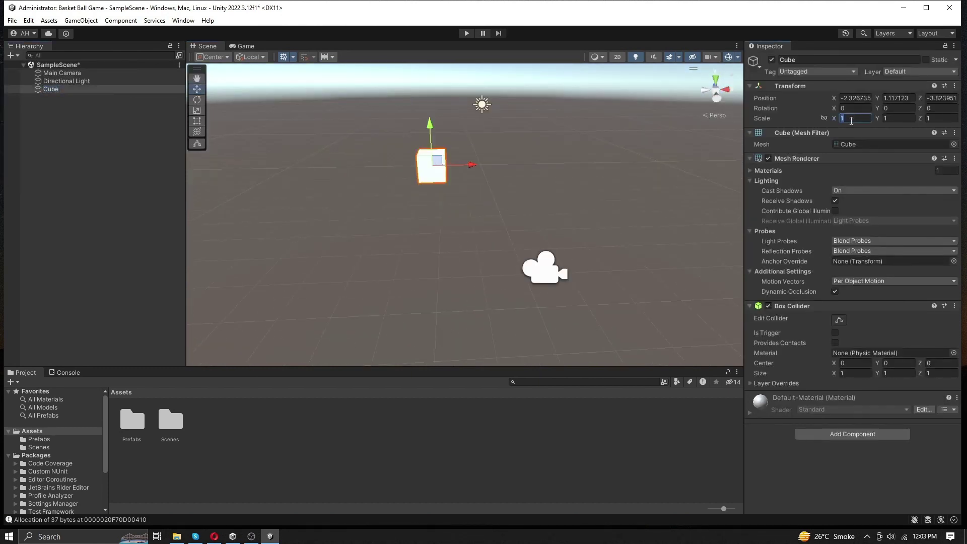
text(20)
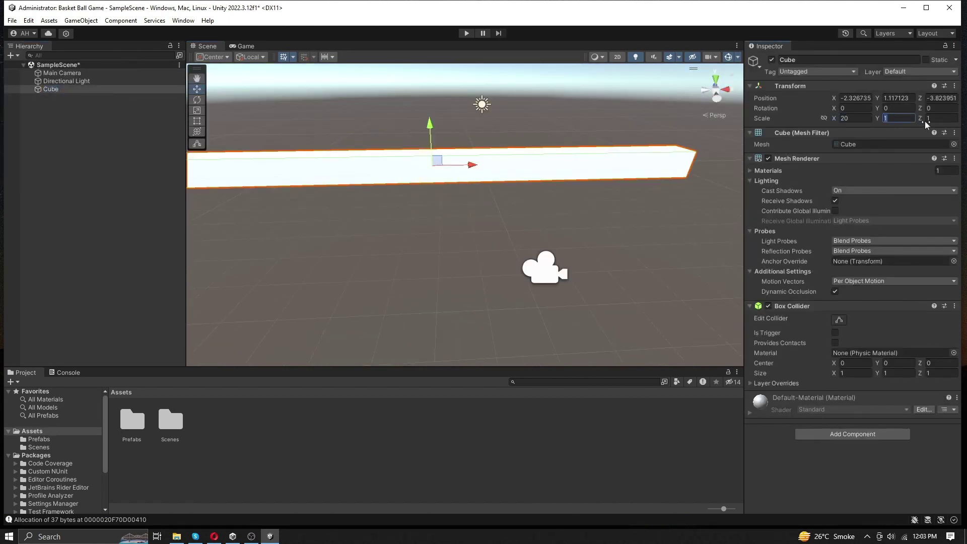
click(928, 119)
text(20)
scroll(445, 184, down, 3)
scroll(512, 190, down, 3)
scroll(447, 161, down, 2)
Duplicate the floor, scale the copy's Y to 20, and sink it beneath the floor.
key(ctrl+d)
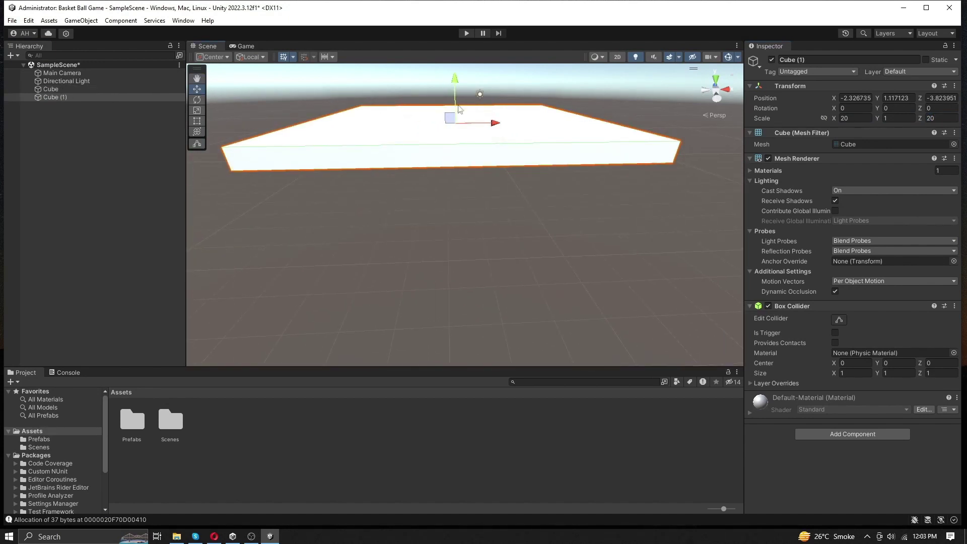
drag(473, 103, 540, 118)
click(900, 118)
text(20)
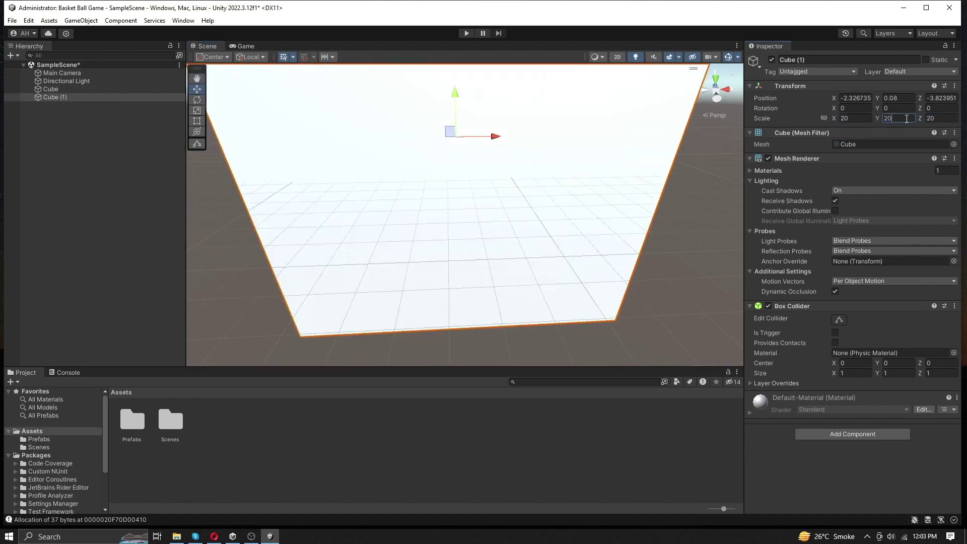
drag(472, 95, 479, 191)
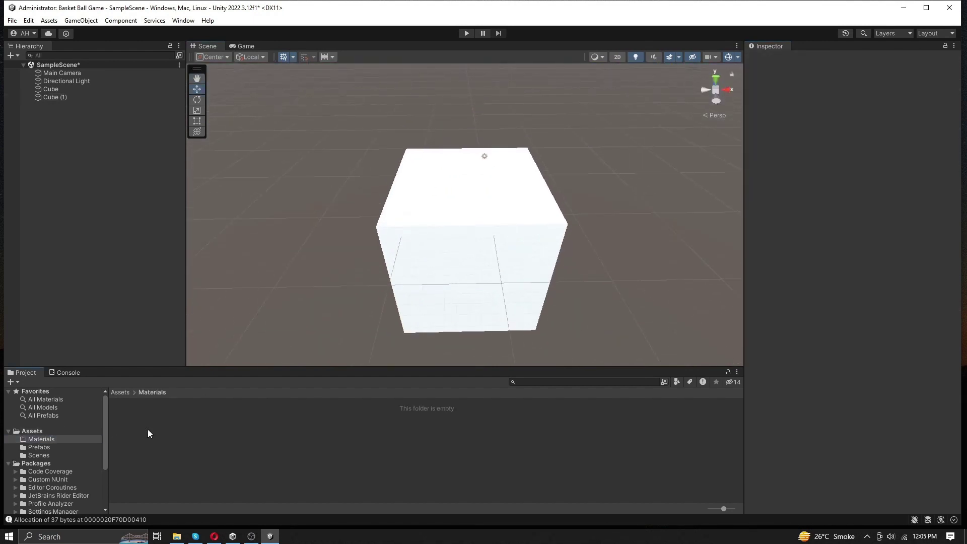
Apply a new dark grey material to the floor, with Metallic 1 and Smoothness 0.
right_click(149, 434)
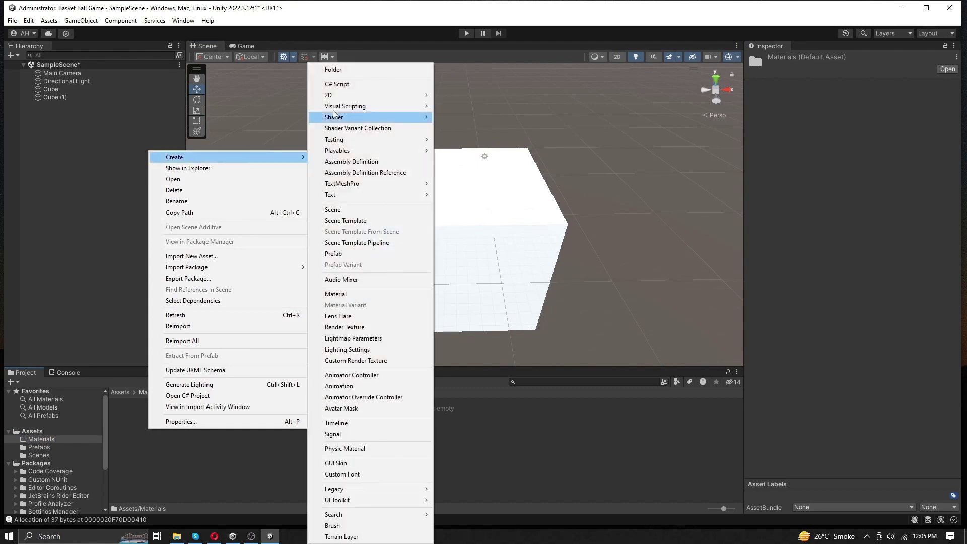
click(347, 305)
click(876, 104)
drag(889, 157, 884, 196)
drag(131, 420, 414, 194)
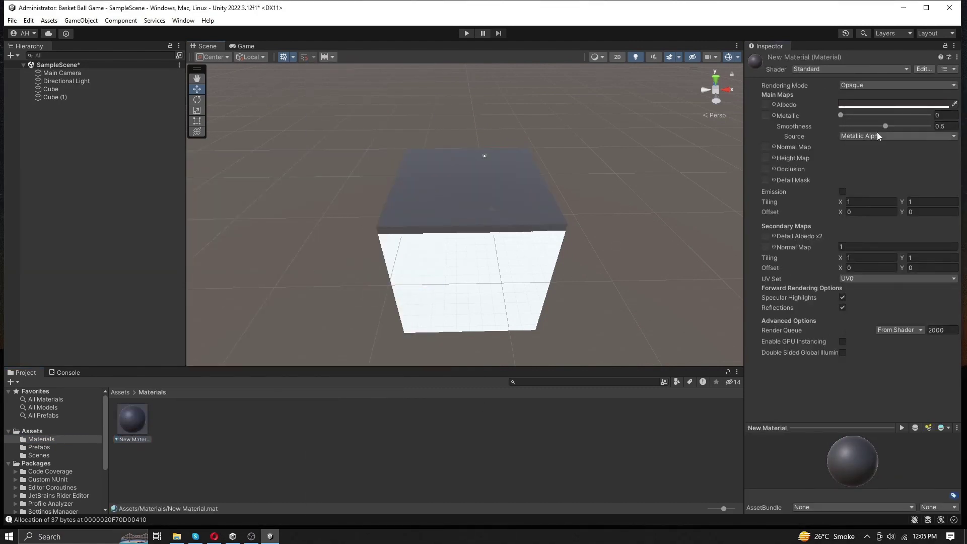
drag(892, 115, 941, 103)
drag(882, 128, 842, 128)
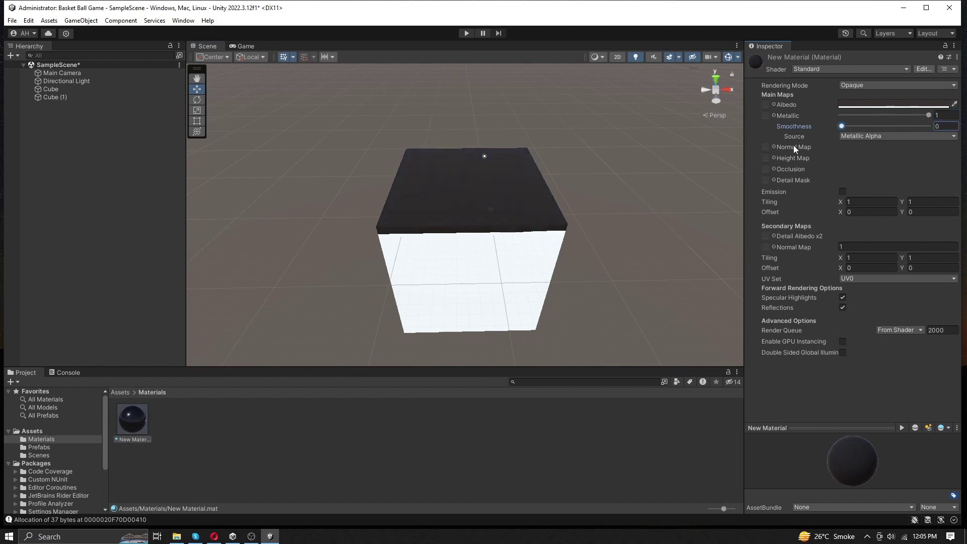
Apply a second, pink material with Smoothness 1 to the lower block.
middle_drag(407, 246, 408, 282)
right_click(199, 417)
mouse_move(223, 144)
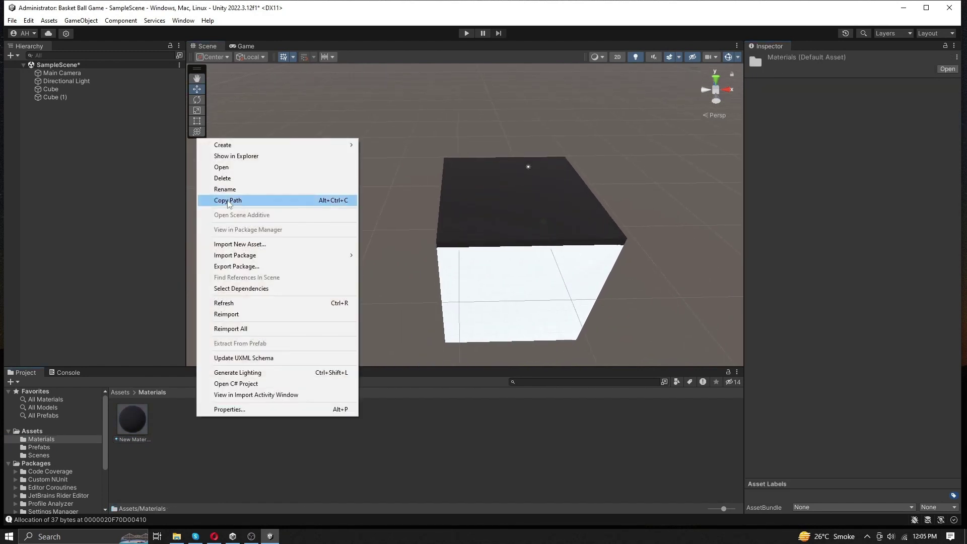
click(412, 298)
click(895, 104)
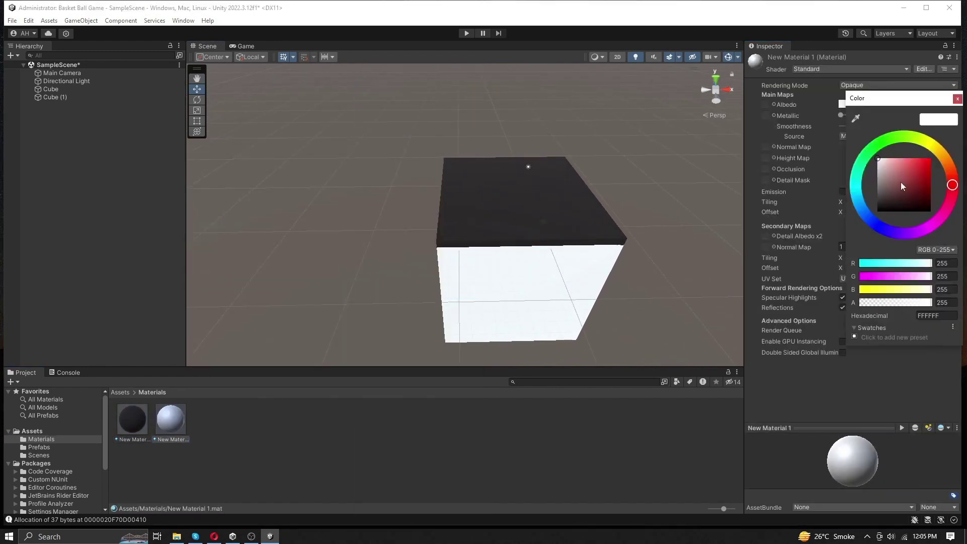
click(900, 180)
drag(170, 420, 608, 322)
mouse_move(887, 126)
mouse_down()
mouse_move(934, 126)
mouse_move(844, 127)
mouse_move(929, 127)
mouse_up()
Rename the floor cube to 'Floor'.
middle_drag(635, 243, 616, 242)
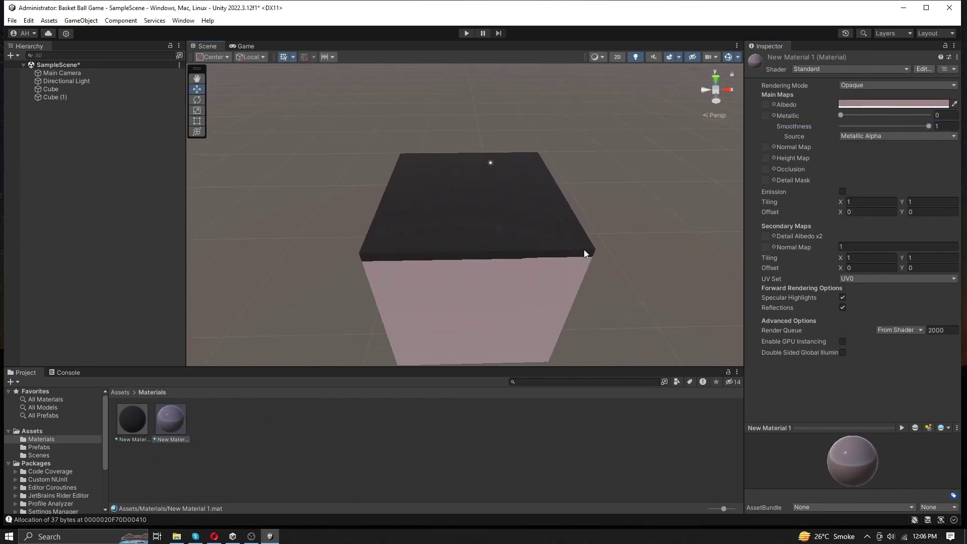
double_click(50, 88)
right_click(51, 88)
click(93, 148)
text(Floor)
key(Return)
Make the lower block a child of Floor and name it 'Dirt'.
drag(53, 98, 55, 89)
right_click(54, 95)
click(84, 150)
text(Dirt)
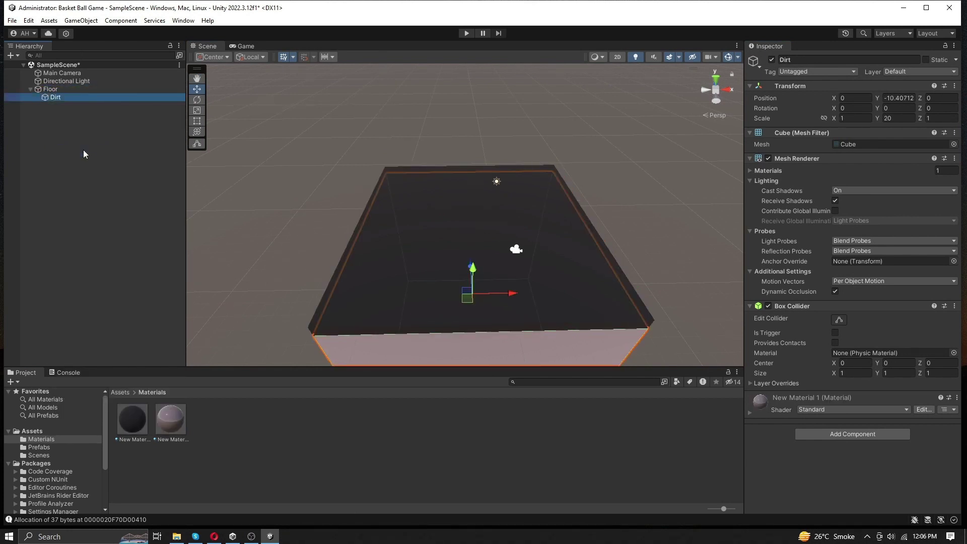
key(Return)
Add an empty object named 'Player'.
right_click(50, 139)
click(86, 273)
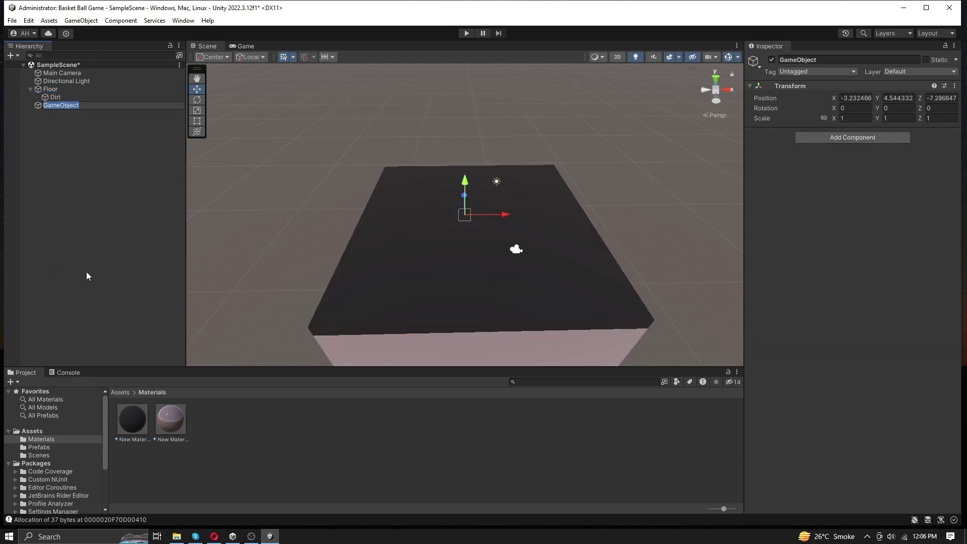
text(Player)
key(Return)
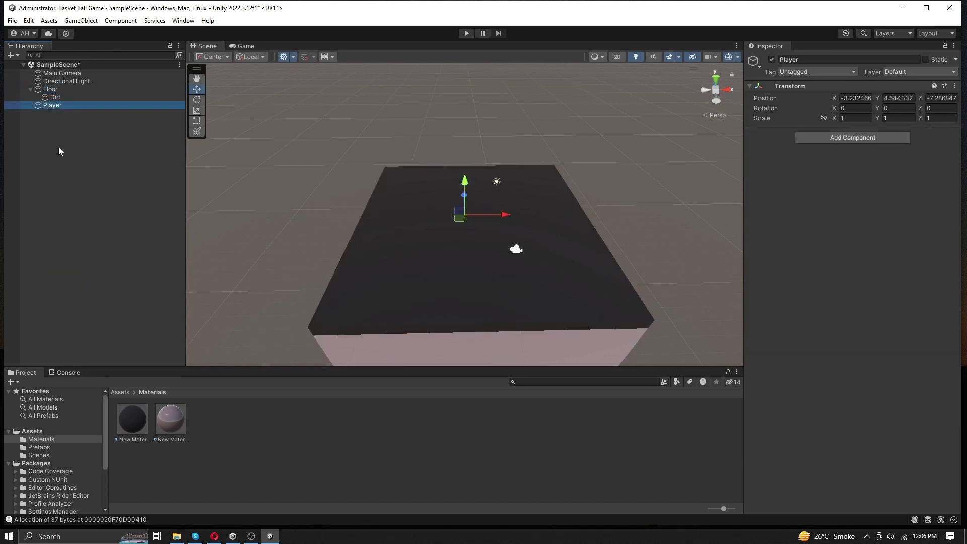
Add a cube and shape it into a thin upright leg.
right_click(59, 147)
click(219, 294)
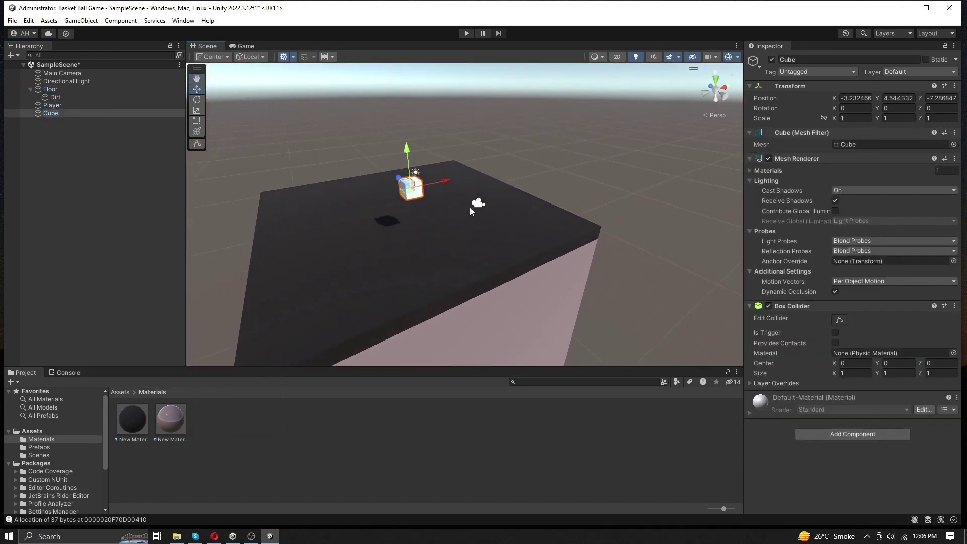
alt+drag(389, 276, 397, 239)
mouse_move(420, 196)
alt+mouse_down()
mouse_move(397, 274)
mouse_move(454, 202)
mouse_move(431, 270)
alt+mouse_up()
alt+drag(449, 213, 496, 292)
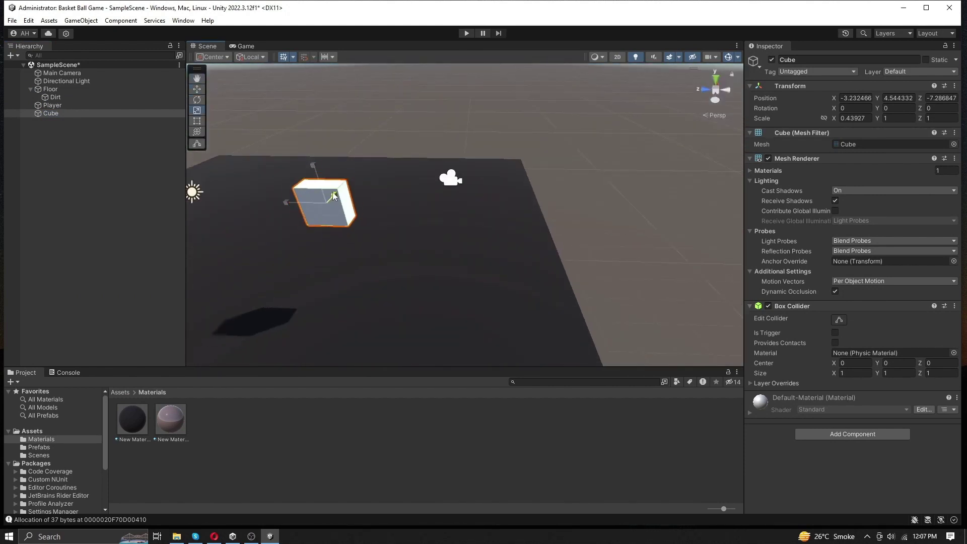
mouse_move(332, 198)
mouse_down()
mouse_move(311, 201)
mouse_move(358, 243)
mouse_move(302, 174)
mouse_move(233, 114)
mouse_up()
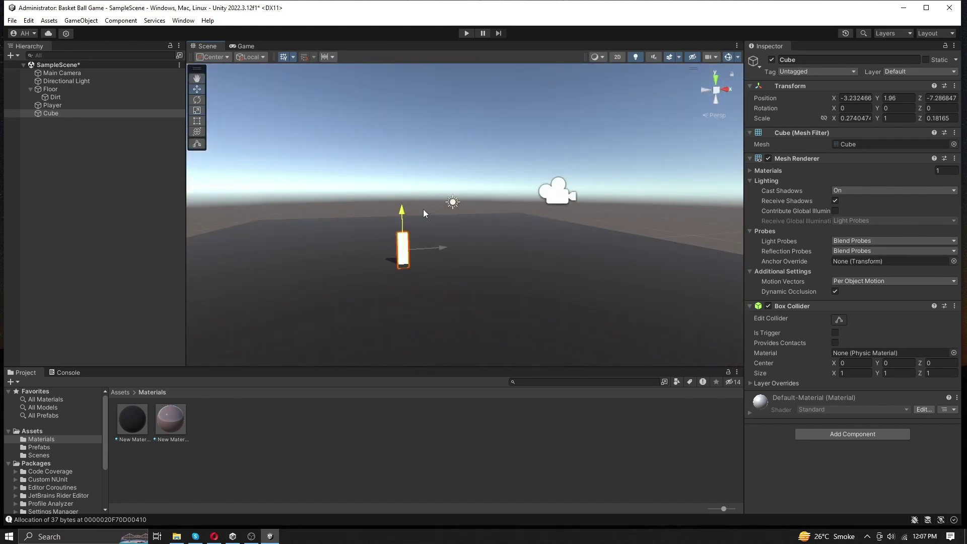
drag(425, 210, 425, 204)
Duplicate the leg and place the copy beside the first.
key(ctrl+d)
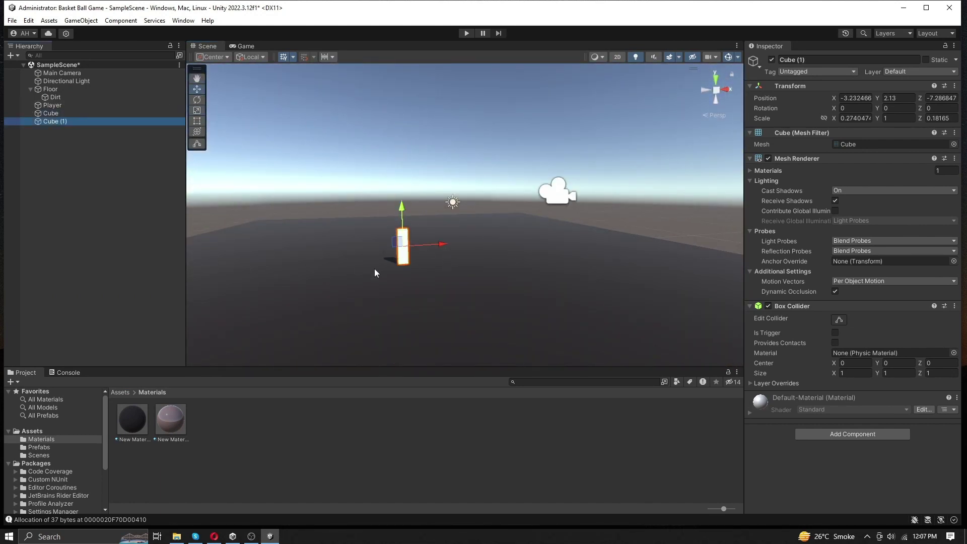
drag(442, 244, 454, 244)
click(411, 178)
mouse_move(410, 177)
alt+mouse_down()
mouse_move(477, 259)
mouse_move(485, 247)
mouse_move(487, 255)
alt+mouse_up()
Rename the two leg cubes 'Leg 1' and 'Leg 2'.
click(47, 113)
right_click(47, 115)
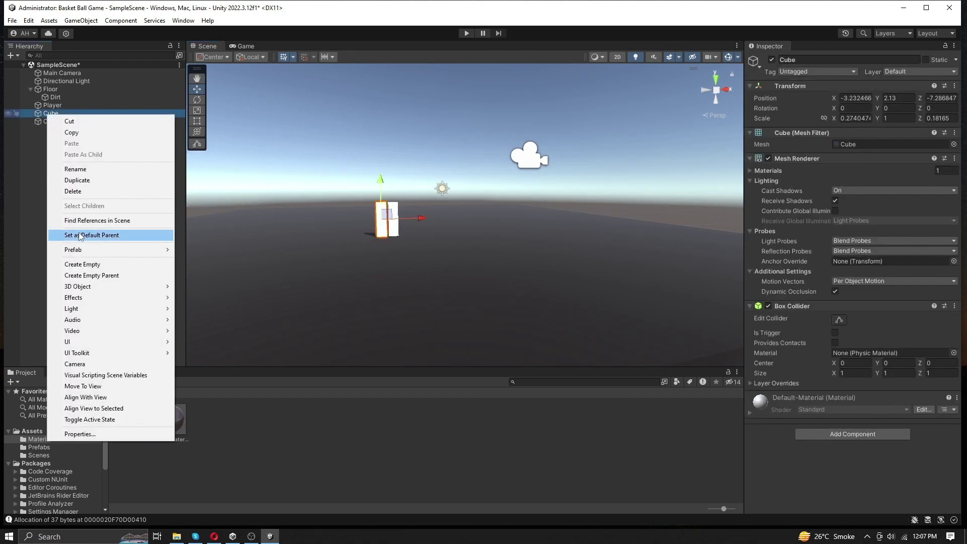
click(91, 172)
text(Leg 1)
key(Return)
right_click(50, 123)
click(88, 177)
text(Leg 2)
key(Return)
click(50, 113)
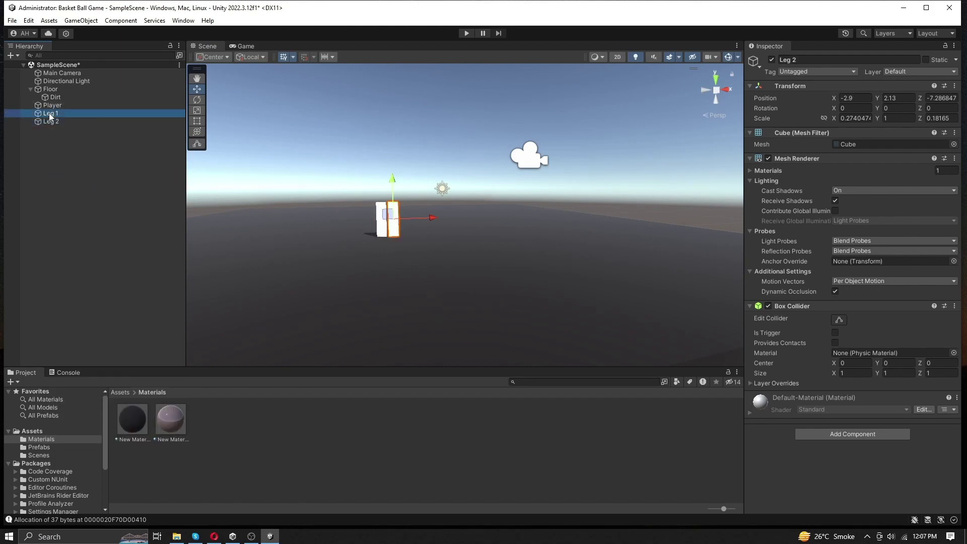
Add a narrowed Body cube centred over the legs.
right_click(48, 140)
click(200, 283)
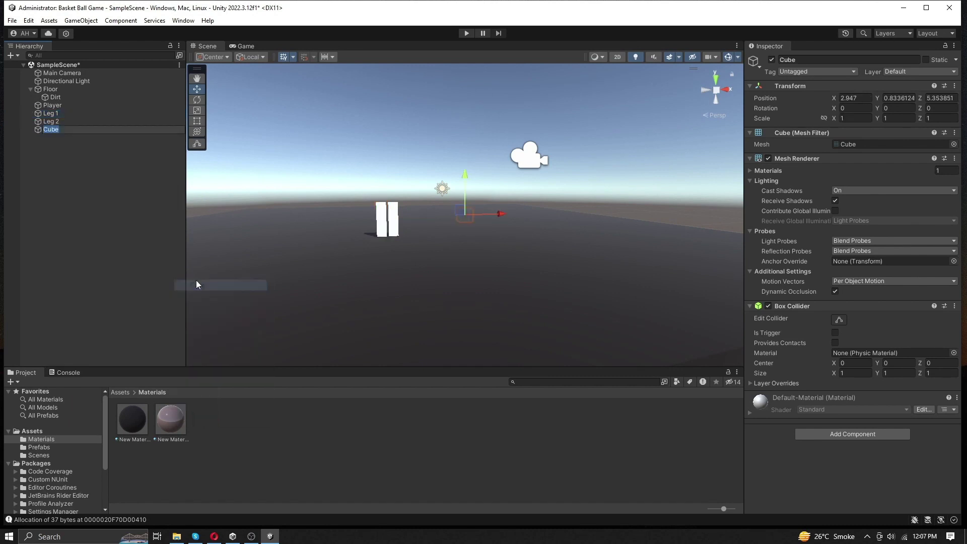
drag(577, 248, 587, 247)
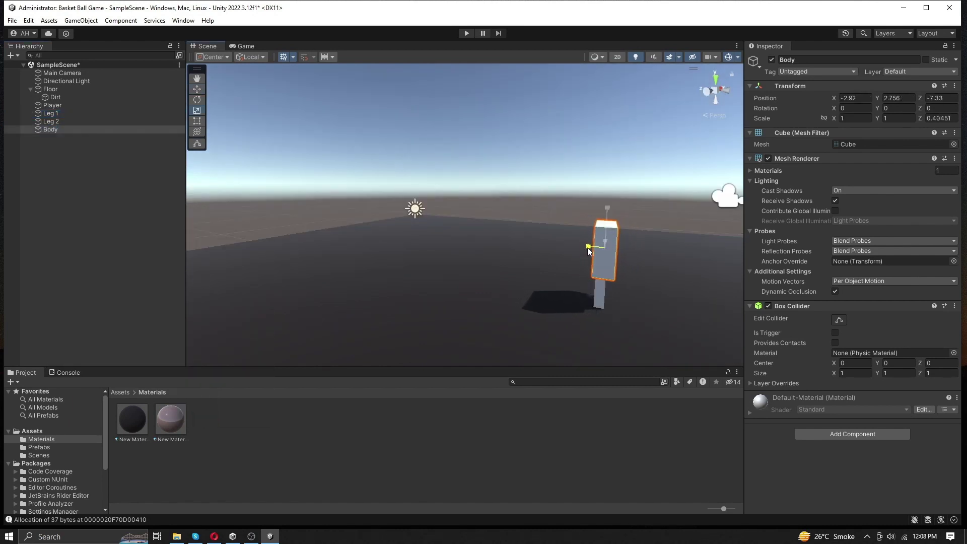
middle_drag(587, 248, 565, 184)
drag(564, 174, 548, 192)
Add a cube named 'Neck' and raise it above the body.
click(198, 90)
right_click(70, 151)
click(250, 295)
text(Neck)
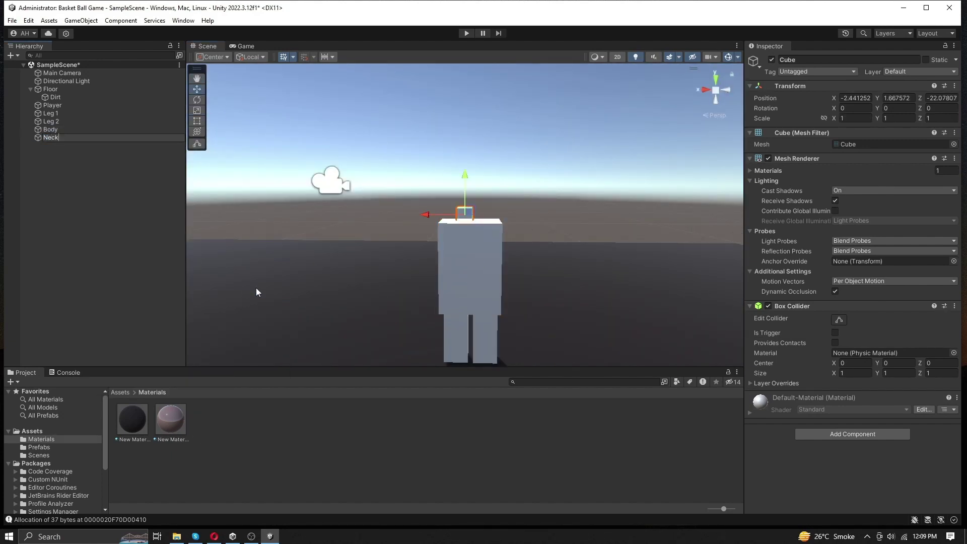
key(Return)
drag(465, 188, 465, 171)
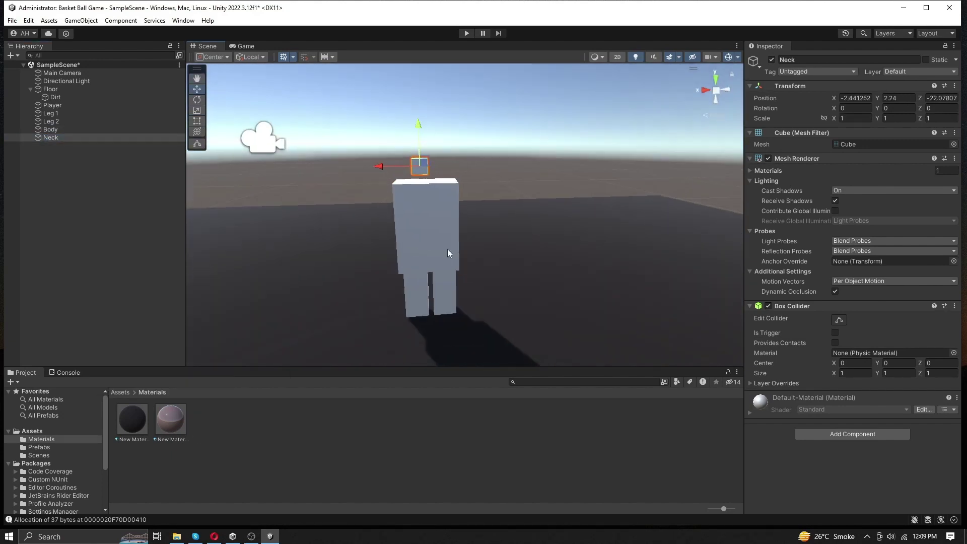
alt+drag(439, 238, 448, 213)
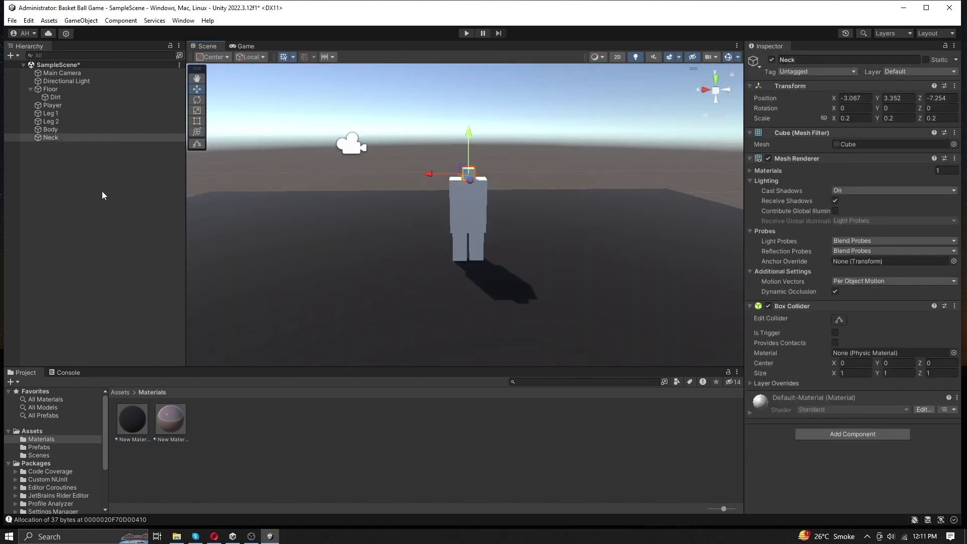
Duplicate the neck cube and name the copy 'Head'.
key(ctrl+d)
right_click(50, 149)
click(84, 198)
text(Head)
key(Return)
Raise the Head onto the neck and check its placement.
drag(469, 135, 470, 126)
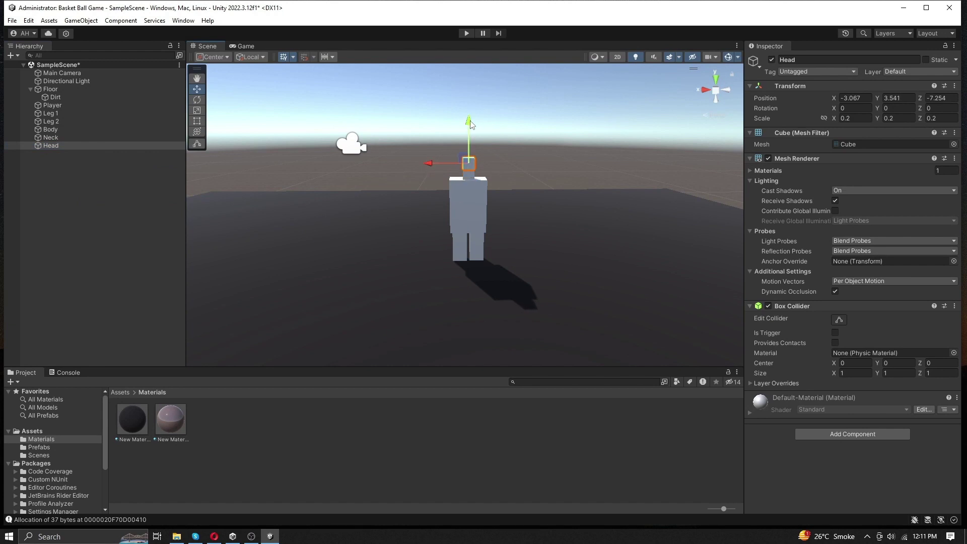
right_drag(482, 147, 499, 232)
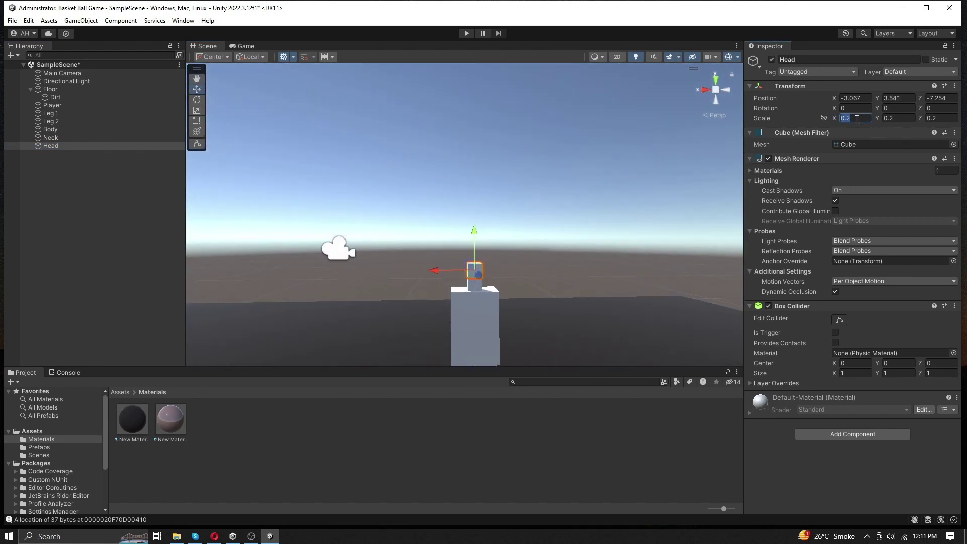
text(0.3)
mouse_move(500, 231)
right_down()
mouse_move(427, 259)
mouse_move(494, 222)
mouse_move(454, 212)
right_up()
click(441, 182)
click(489, 227)
double_click(55, 147)
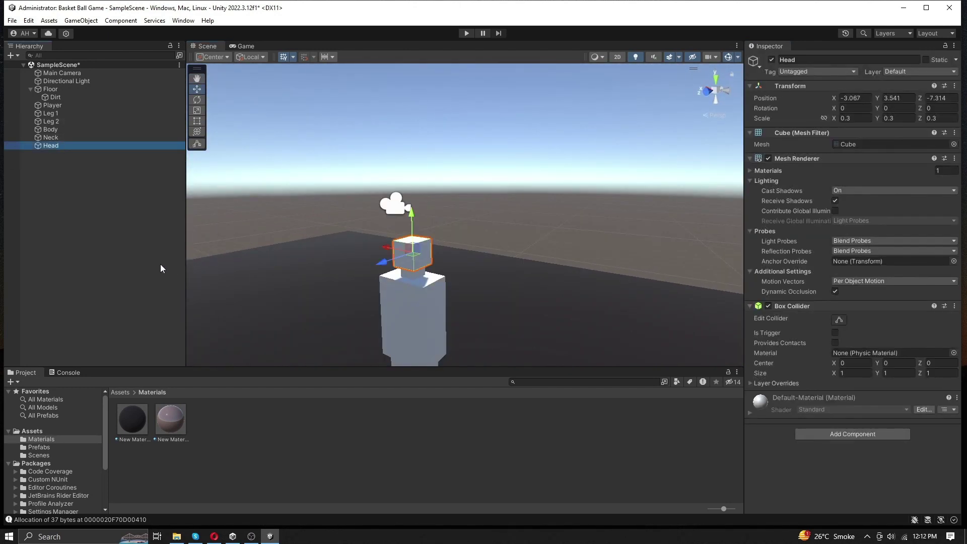
Duplicate the head twice, naming the copies 'Cap 1' and 'Cap 2'.
key(ctrl+d)
key(ctrl+d)
right_click(63, 153)
click(90, 209)
text(Cap 1)
key(Return)
click(56, 162)
right_click(55, 161)
click(107, 219)
text(Cap 2)
key(Return)
click(51, 153)
Raise Cap 1 above the head and adjust its width and depth.
drag(412, 222, 412, 197)
click(855, 118)
key(Return)
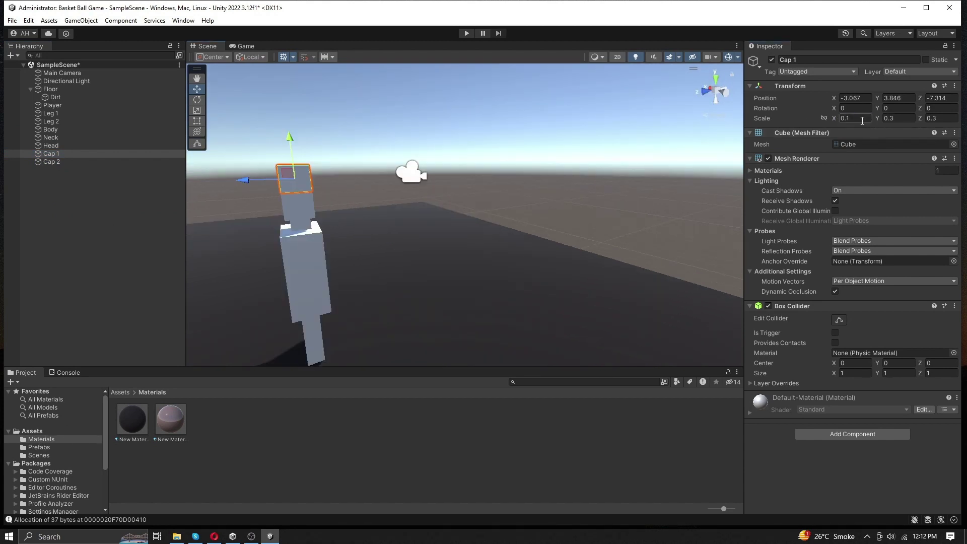
text(0.1)
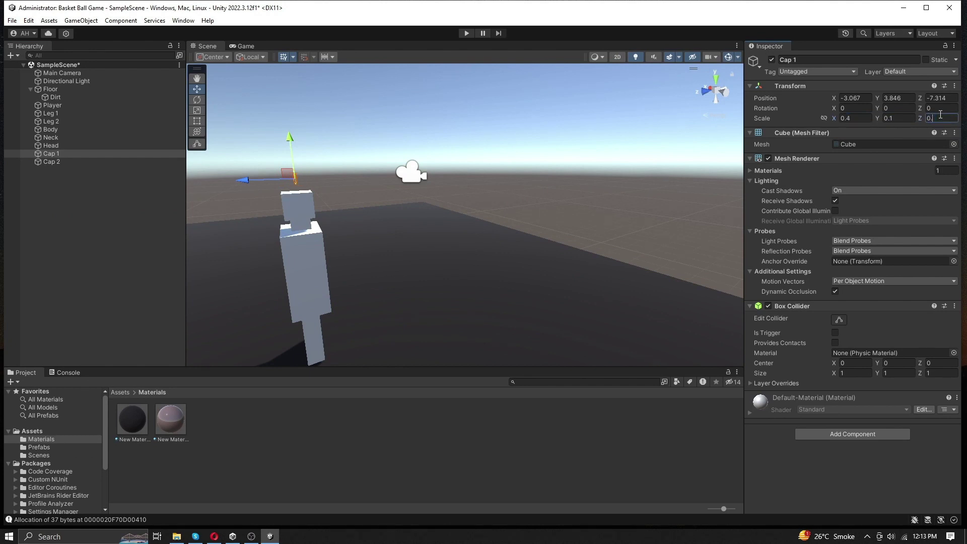
key(Tab)
text(4)
key(Return)
Raise Cap 2 above the head and flatten it to Scale Y 0.1.
right_click(47, 161)
key(Escape)
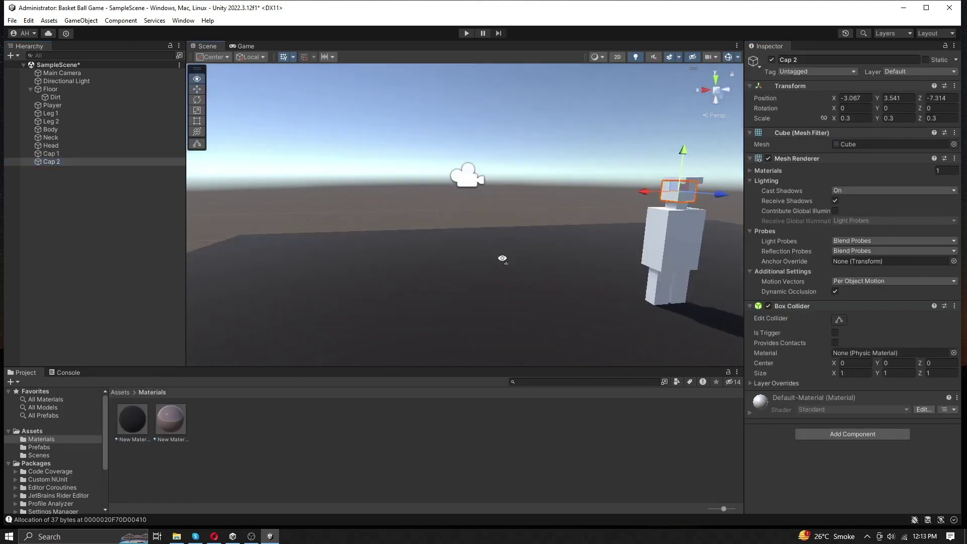
key(f)
drag(878, 98, 900, 98)
click(896, 118)
text(0.1)
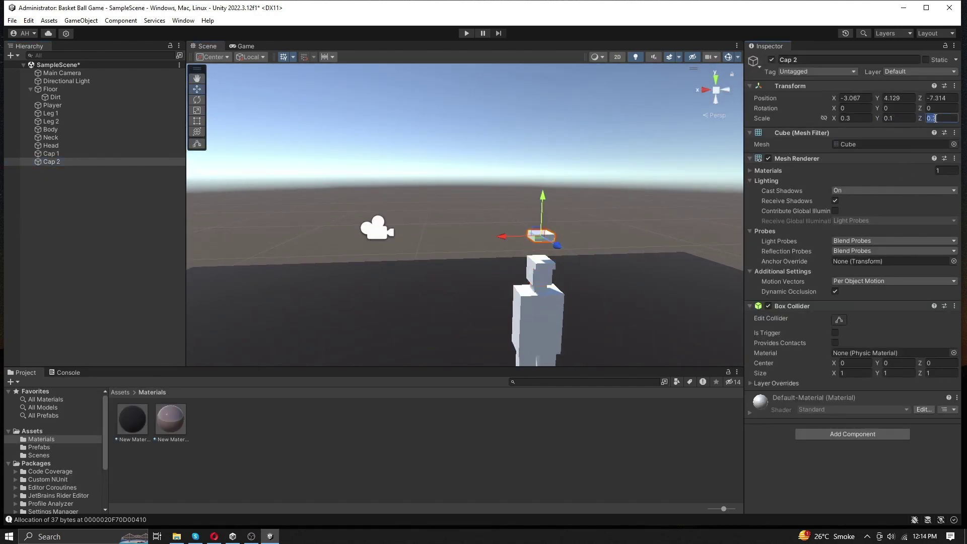
mouse_move(601, 227)
right_down()
mouse_move(538, 259)
mouse_move(367, 238)
right_up()
click(594, 231)
click(582, 230)
click(627, 207)
click(582, 230)
Add a cube named 'Arm 1' and move it beside the body.
right_click(44, 198)
click(192, 343)
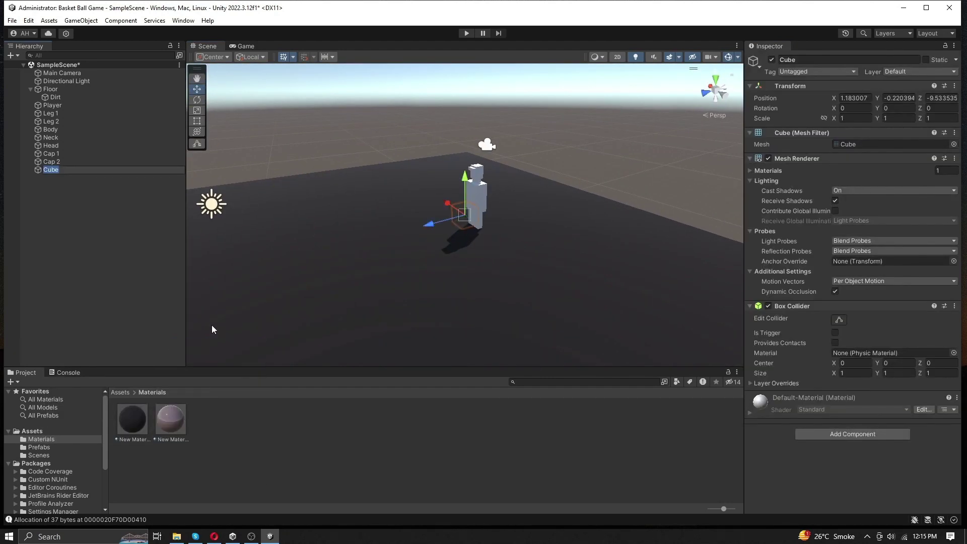
text(Arm 1)
key(Return)
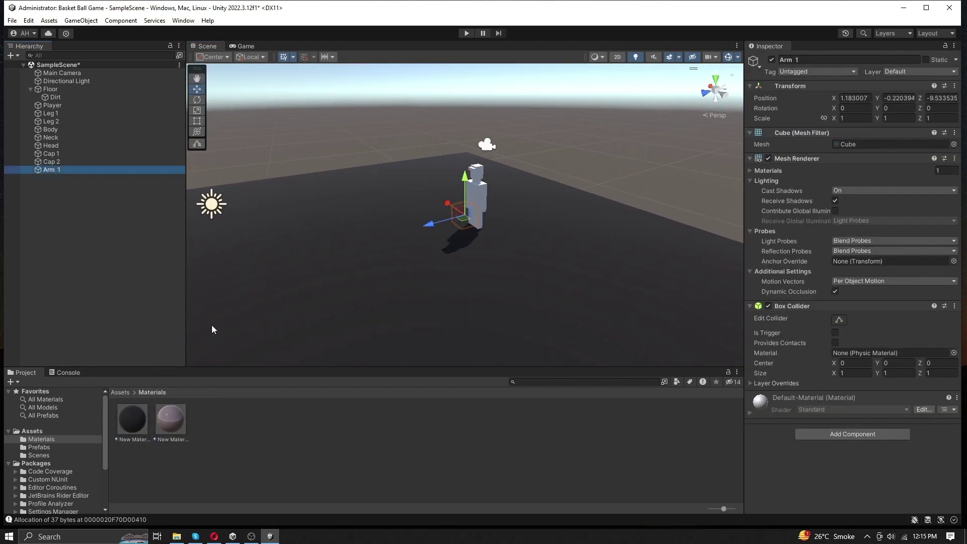
drag(464, 177, 355, 227)
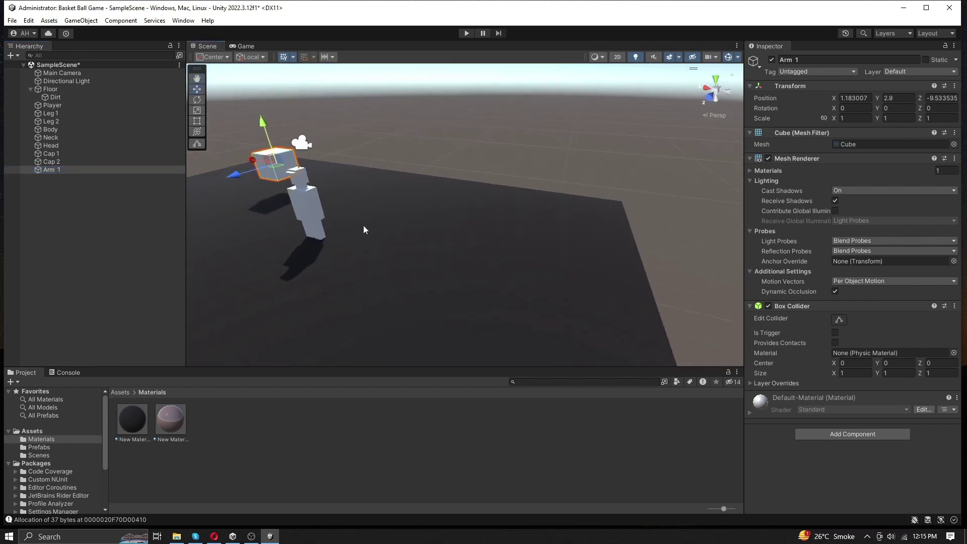
right_drag(356, 227, 351, 211)
right_drag(301, 194, 218, 194)
Thin Arm 1 to about 0.2×0.7×0.2 and set it against the body's side.
mouse_move(292, 201)
mouse_down()
mouse_move(388, 210)
mouse_move(414, 226)
mouse_up()
key(r)
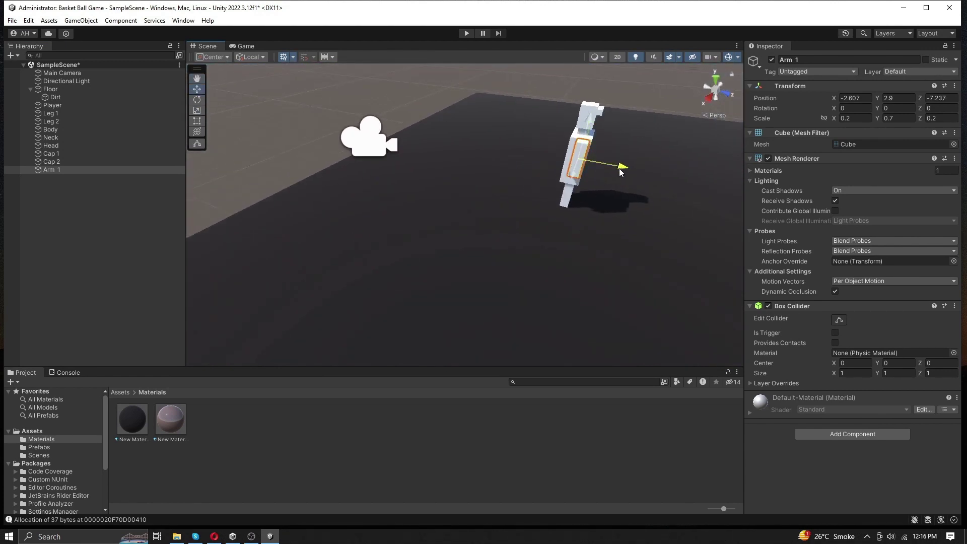
drag(618, 169, 614, 171)
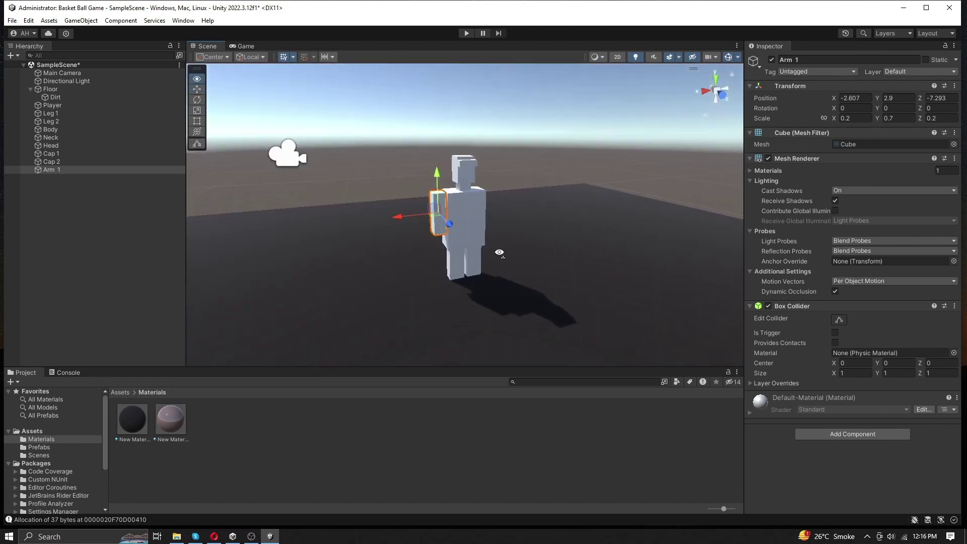
right_drag(615, 171, 442, 208)
click(540, 190)
mouse_move(540, 190)
middle_down()
mouse_move(519, 264)
mouse_move(526, 267)
middle_up()
click(477, 250)
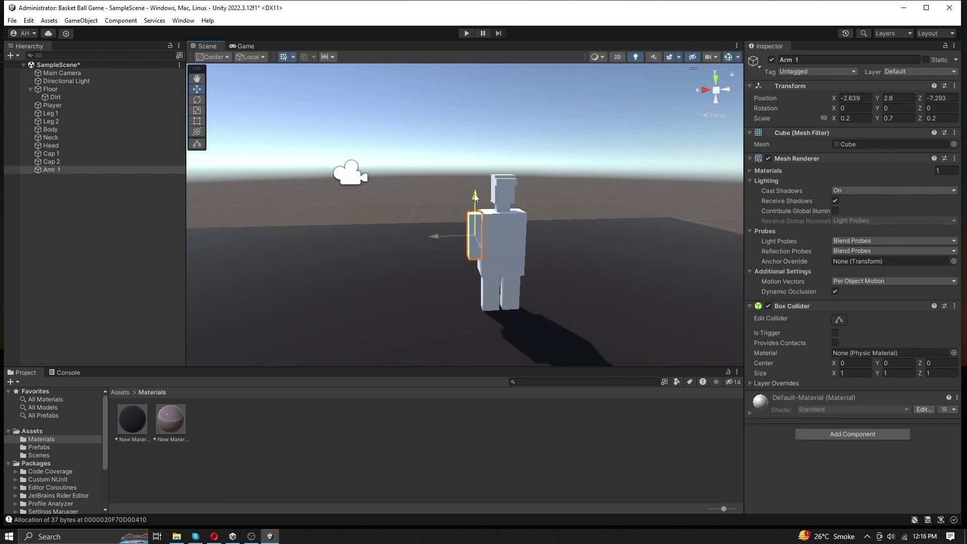
click(473, 161)
middle_drag(473, 160, 520, 217)
click(457, 189)
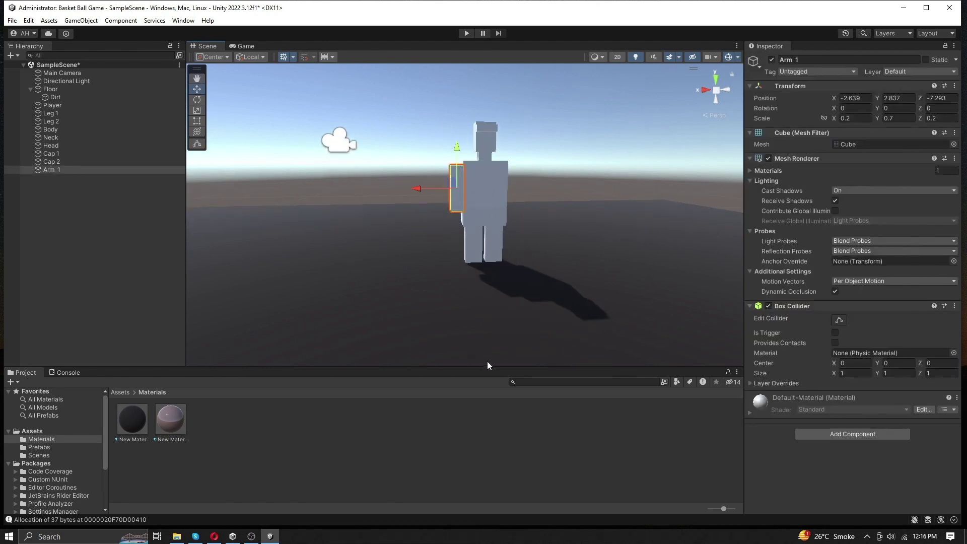
Duplicate Arm 1 as 'Arm 2' and move it to the body's opposite side.
key(ctrl+d)
right_click(46, 178)
click(92, 237)
text(Arm 2)
key(Return)
right_drag(454, 227, 475, 237)
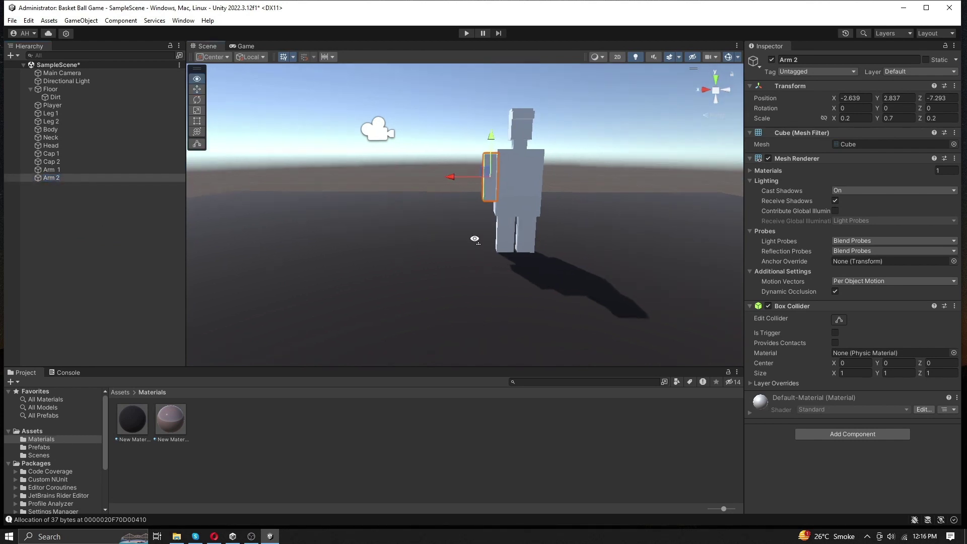
drag(484, 179, 579, 186)
right_drag(579, 185, 604, 139)
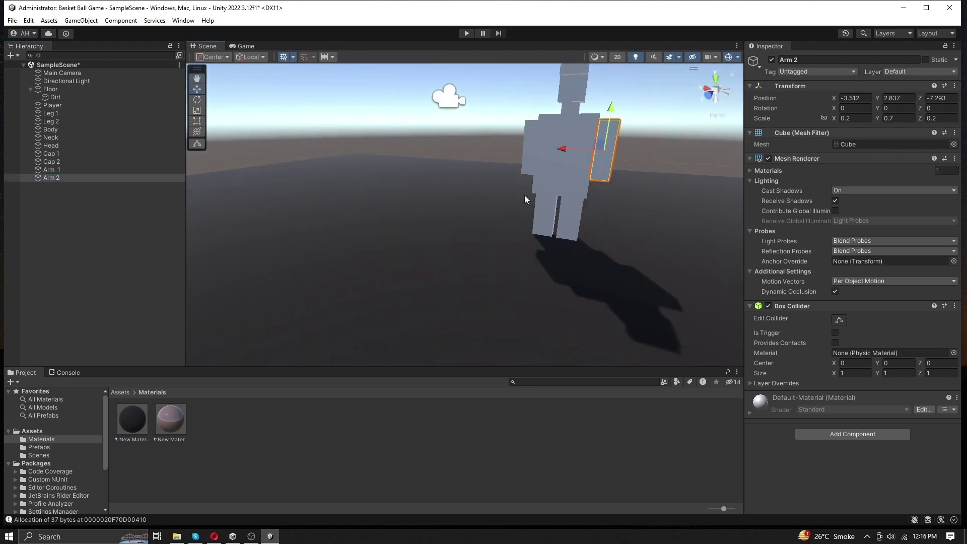
click(605, 196)
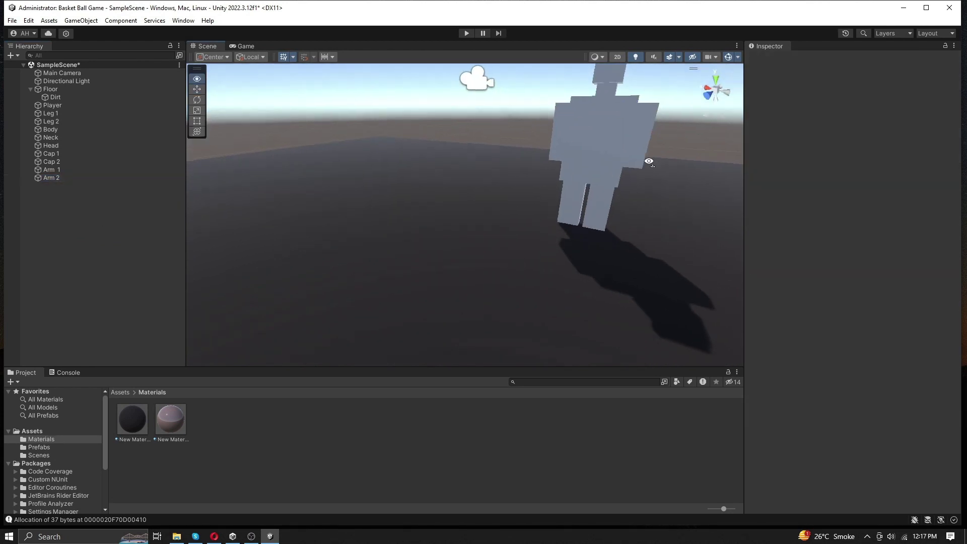
scroll(618, 189, down, 3)
right_drag(618, 188, 612, 213)
Create an empty Arms object and nest Arm 1 and Arm 2 inside it.
right_click(72, 246)
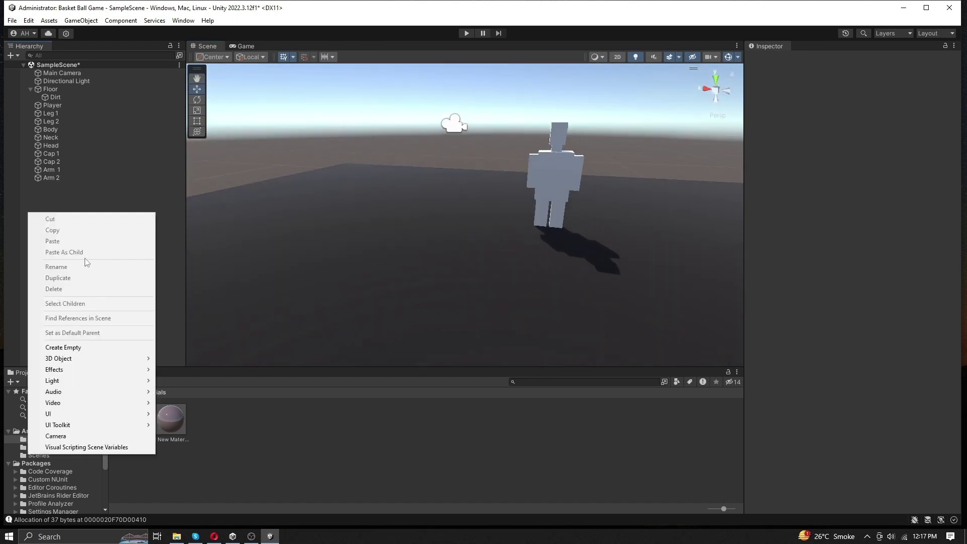
click(61, 347)
text(Arms)
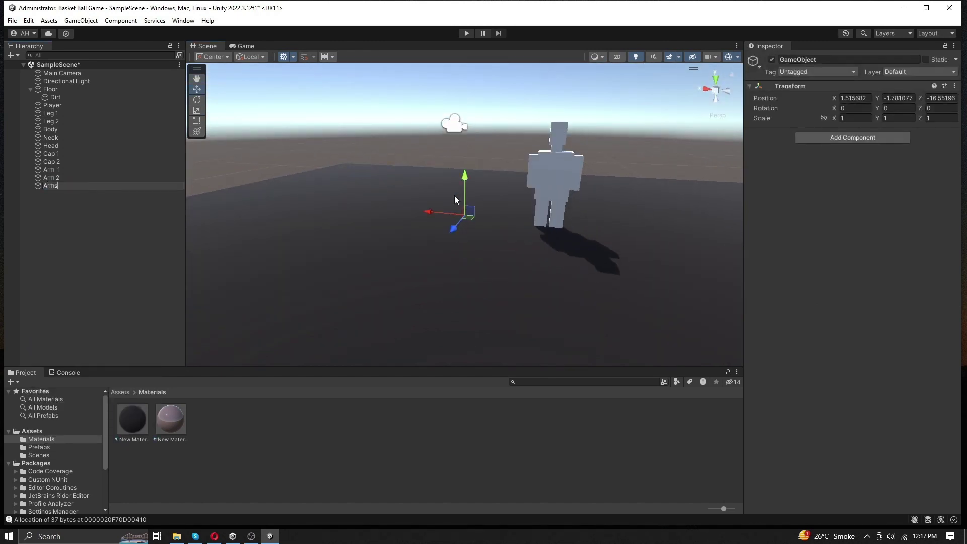
key(Return)
drag(464, 179, 458, 147)
mouse_move(499, 174)
right_down()
mouse_move(310, 225)
mouse_move(404, 232)
mouse_move(143, 206)
right_up()
click(261, 211)
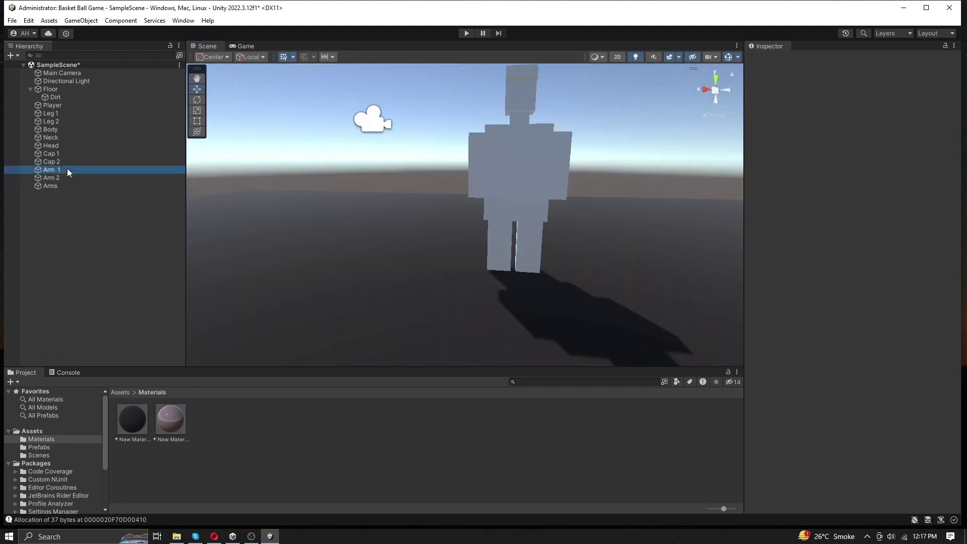
mouse_move(67, 170)
mouse_down()
mouse_move(64, 186)
mouse_move(79, 179)
mouse_up()
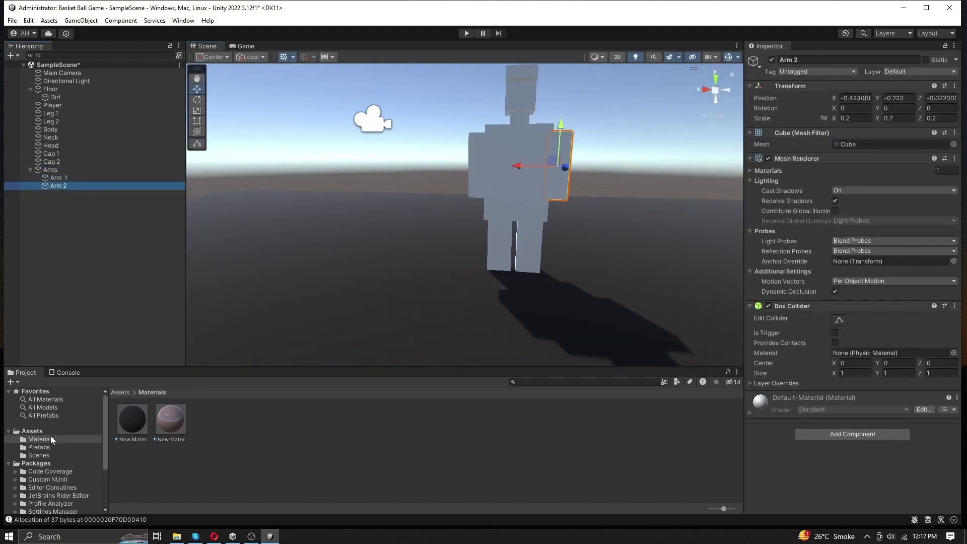
Apply the new blue material to the body and another body part.
drag(208, 420, 480, 187)
middle_drag(564, 242, 556, 246)
click(459, 257)
click(209, 420)
Rotate the Arms group to a slight tilt and edit its tilt value.
click(116, 171)
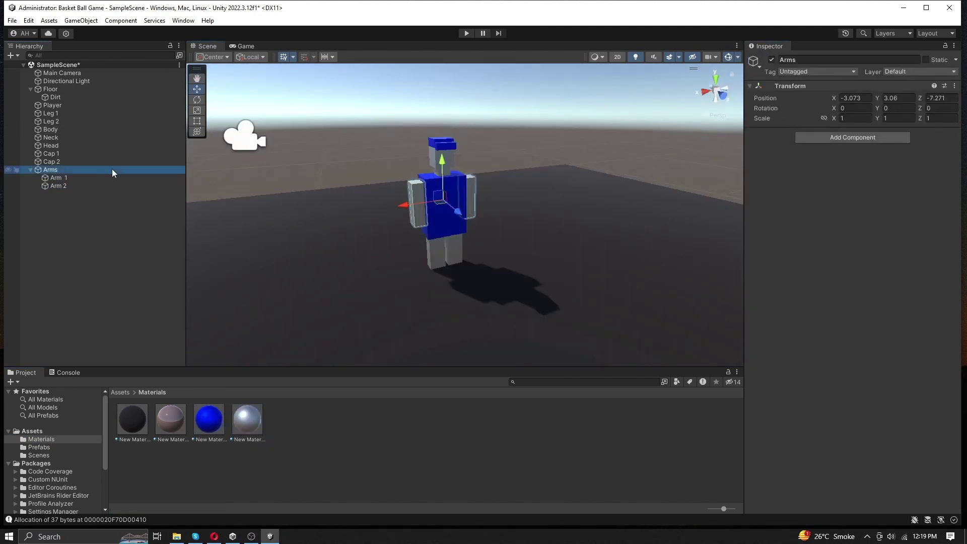
click(196, 99)
right_drag(567, 204, 288, 210)
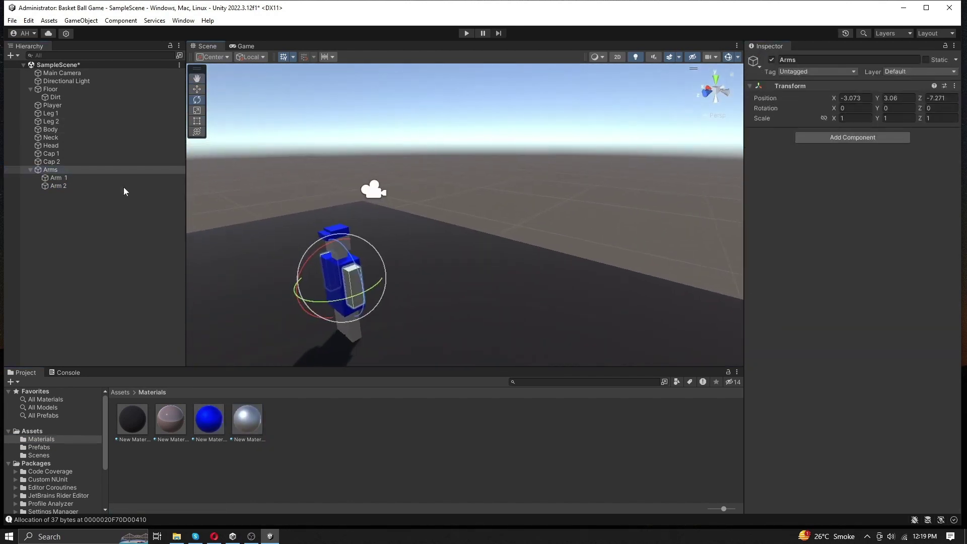
drag(296, 278, 325, 260)
click(868, 108)
Add a new cube named Stand.
click(625, 195)
right_drag(624, 194, 470, 272)
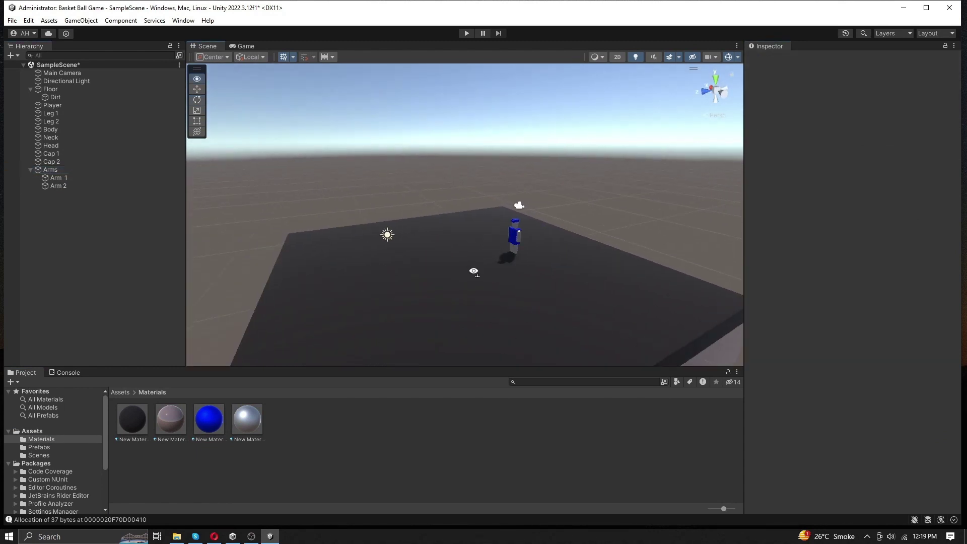
click(12, 55)
click(162, 89)
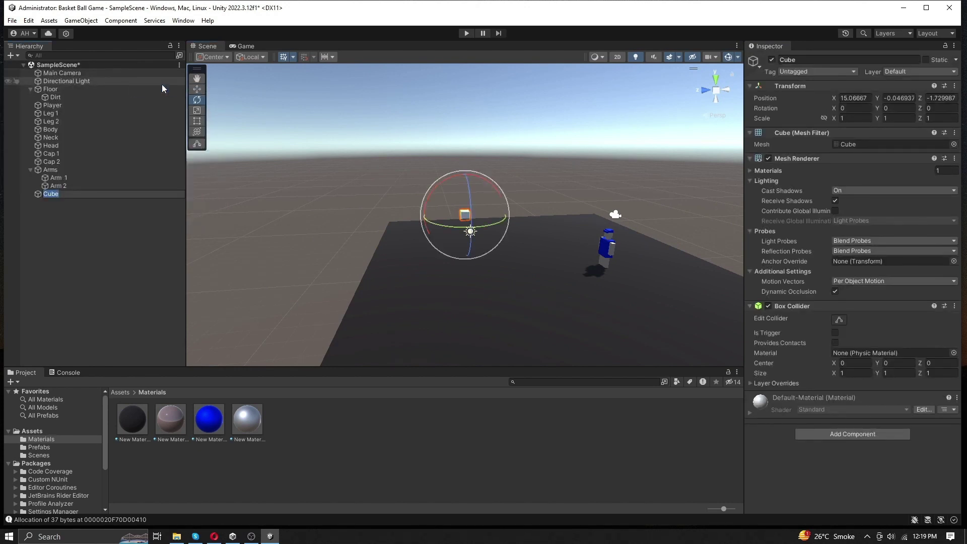
text(Stand)
key(Return)
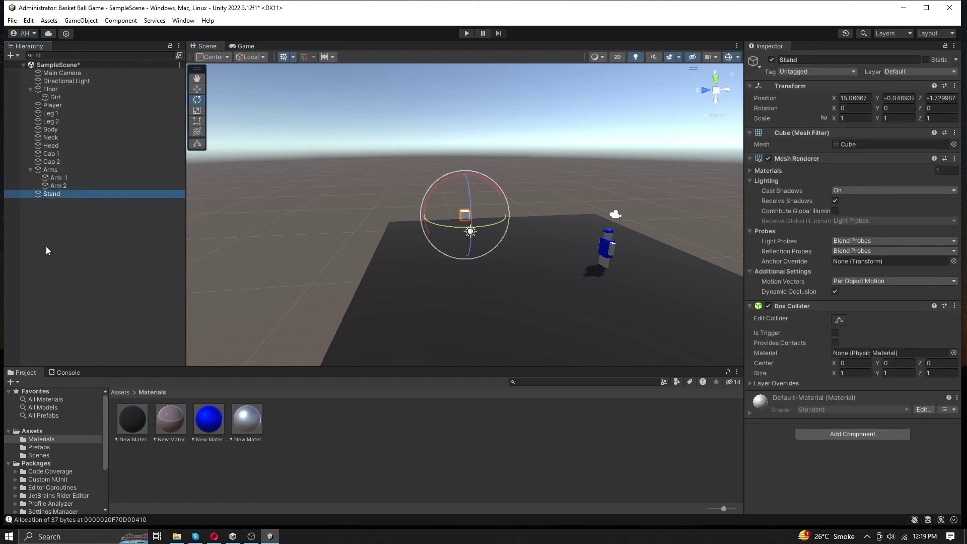
Move Stand onto the floor and out to its far edge.
key(w)
mouse_move(523, 264)
right_down()
mouse_move(476, 242)
mouse_move(607, 204)
right_up()
drag(606, 204, 403, 274)
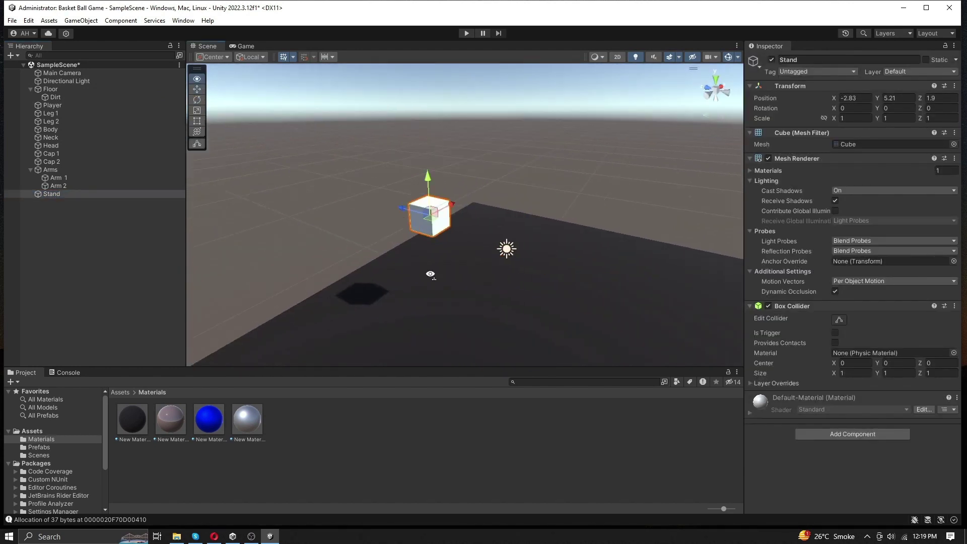
mouse_move(403, 274)
right_down()
mouse_move(471, 289)
mouse_move(734, 227)
right_up()
scroll(598, 160, down, 3)
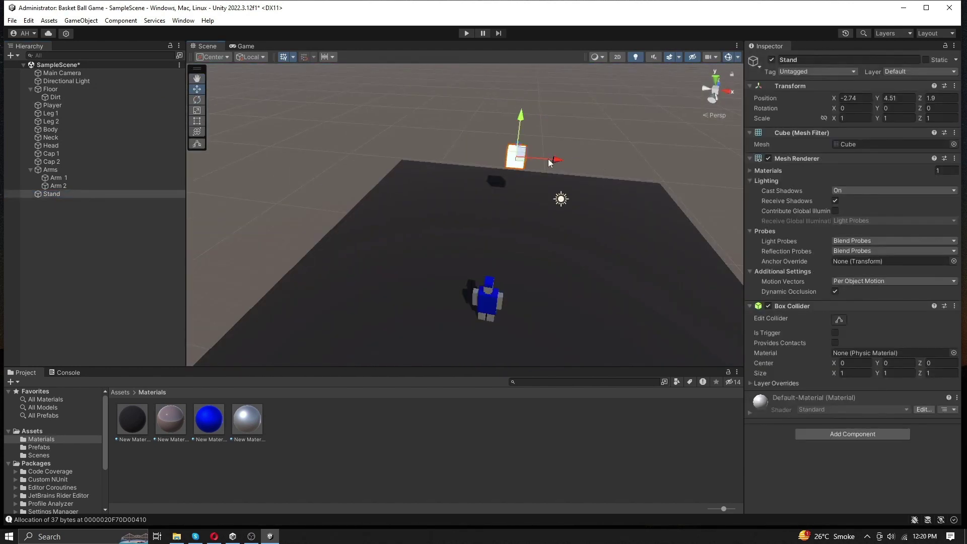
drag(560, 160, 576, 161)
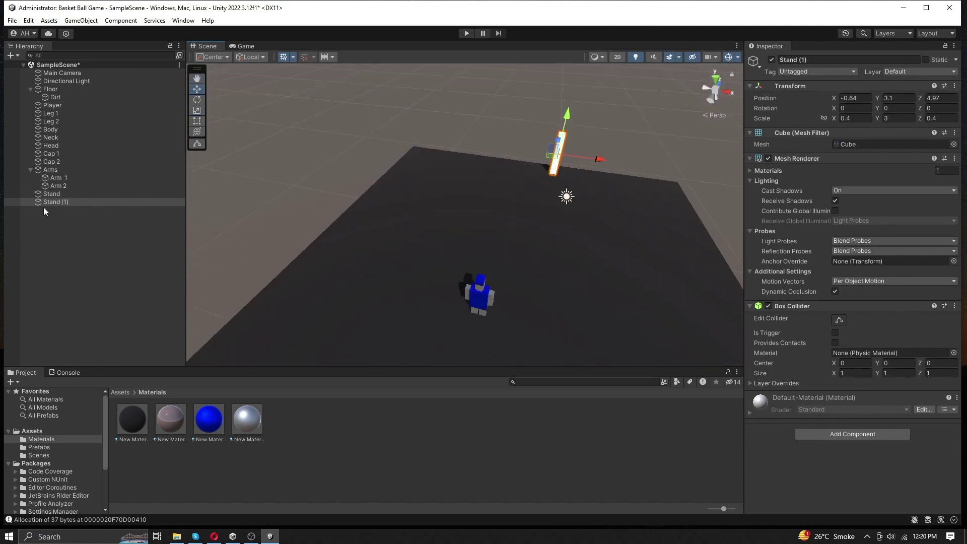
Rename the copy of Stand to Board.
right_click(45, 202)
click(82, 255)
text(Board)
key(Return)
Scale the Board into a flat 4 × 2.5 × 0.5 panel.
click(851, 118)
text(5)
click(898, 118)
key(BackSpace)
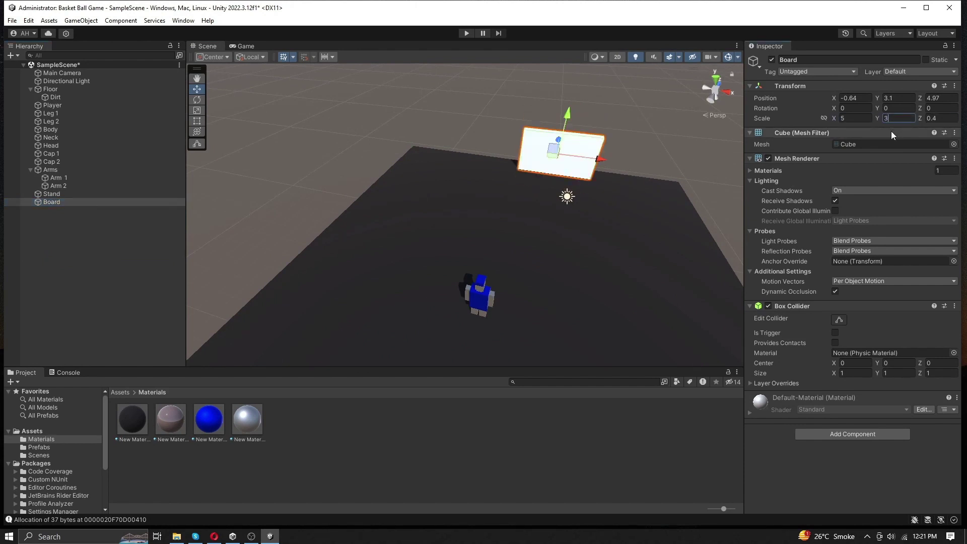
text(0.5)
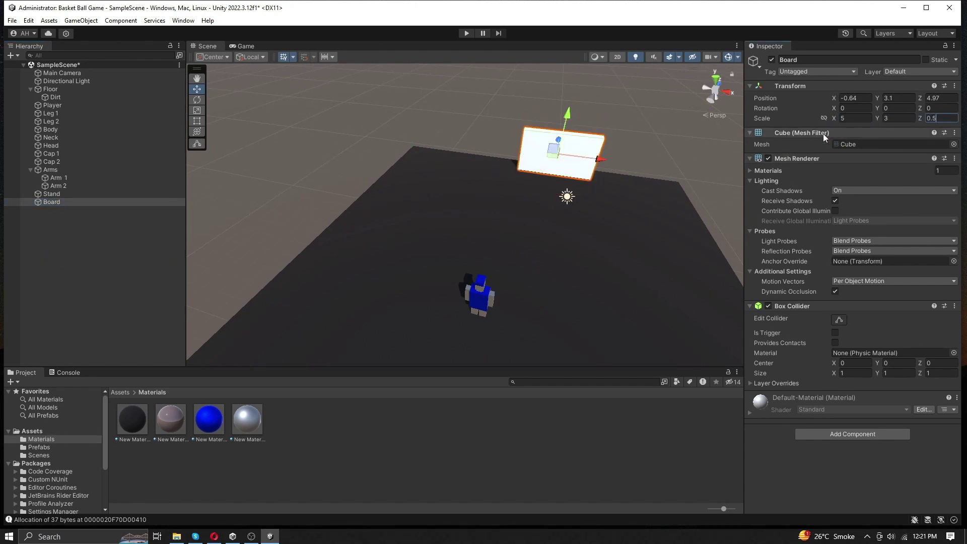
mouse_move(530, 181)
alt+mouse_down()
mouse_move(455, 159)
mouse_move(452, 120)
alt+mouse_up()
click(853, 119)
text(4)
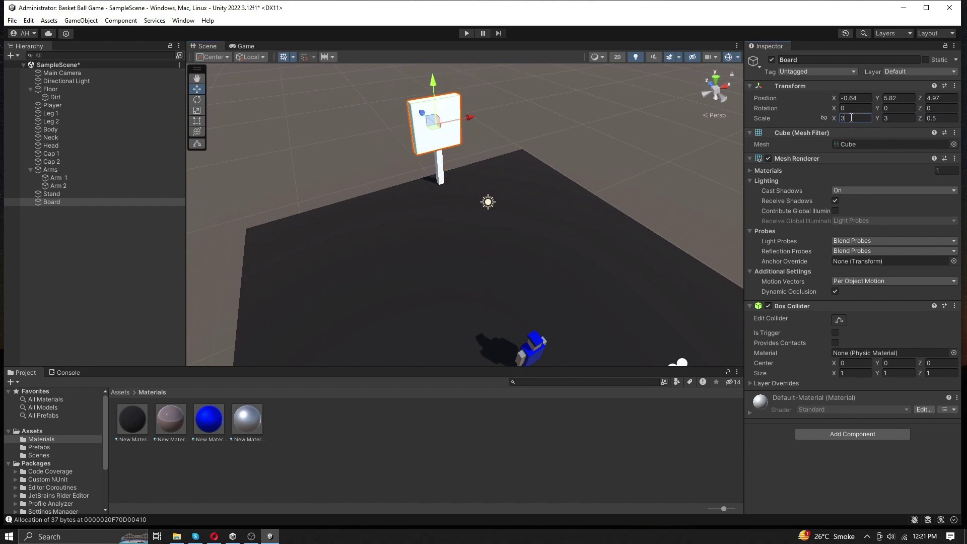
key(Return)
Create an empty Hoop object and a first rim cube scaled 1.5, 0.2, 0.2.
right_click(96, 277)
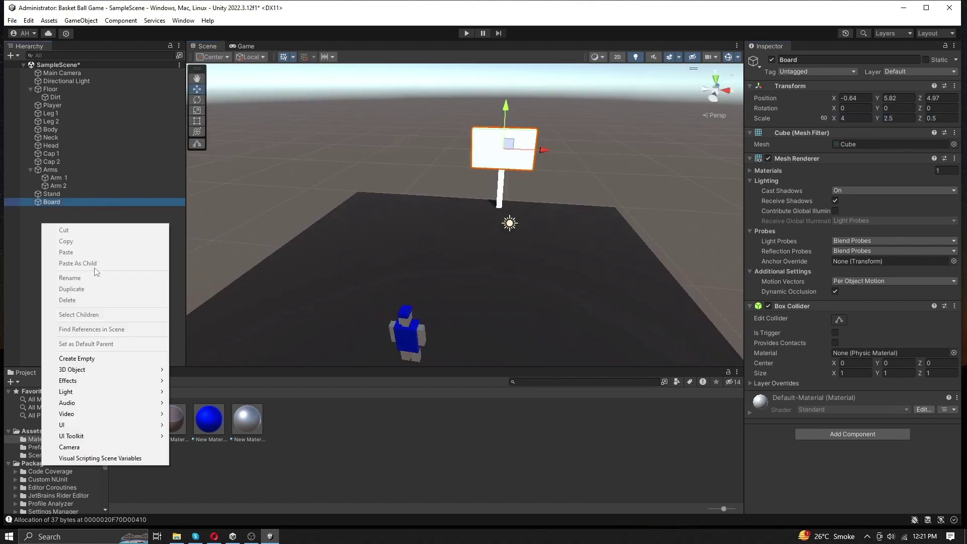
click(55, 358)
text(Hoop)
right_click(59, 259)
click(216, 406)
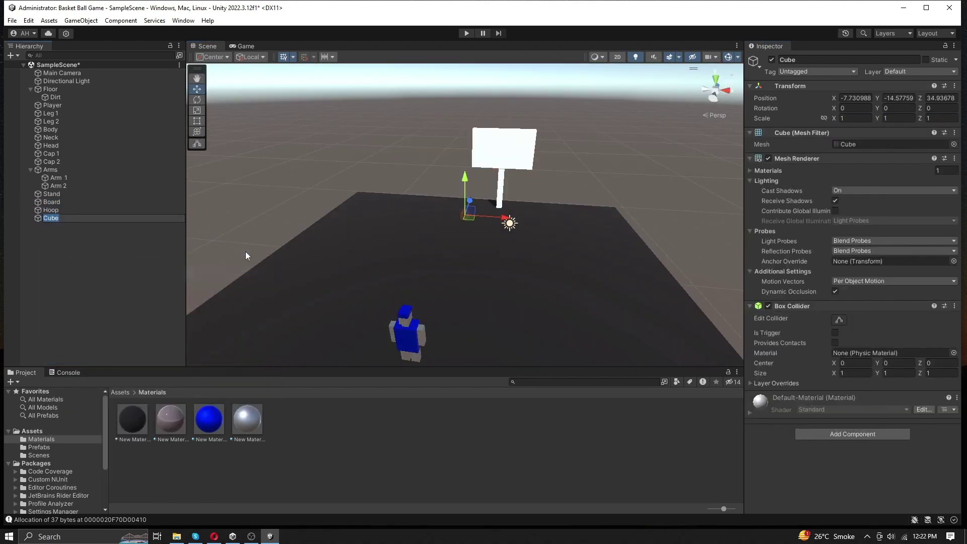
alt+drag(496, 306, 459, 288)
click(853, 118)
text(1.5)
key(Tab)
text(0.2)
Frame the rim piece and duplicate it with Ctrl+D into more rim bars.
alt+drag(601, 255, 574, 286)
key(f)
key(ctrl+d)
key(ctrl+d)
key(ctrl+d)
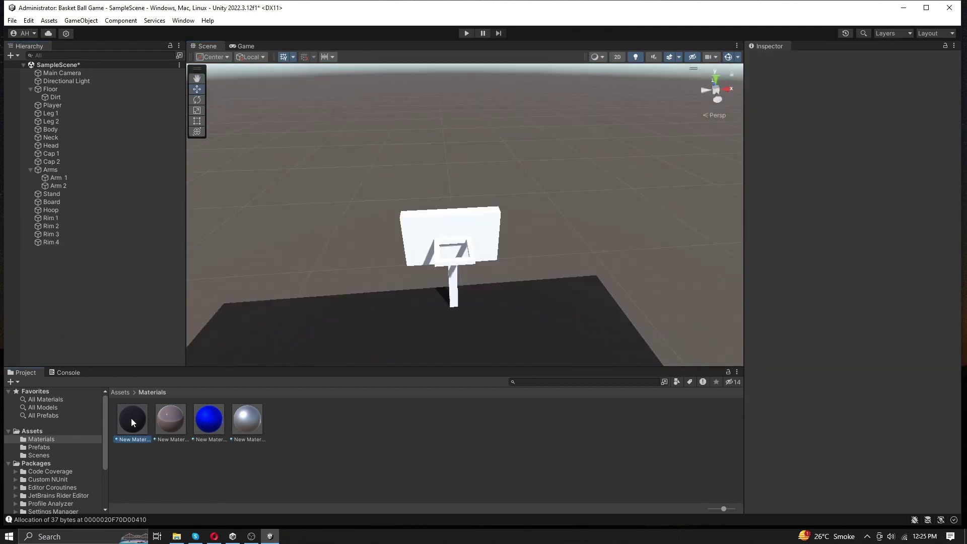
Drag the red material onto the rim and the cyan material onto the board.
drag(247, 419, 450, 286)
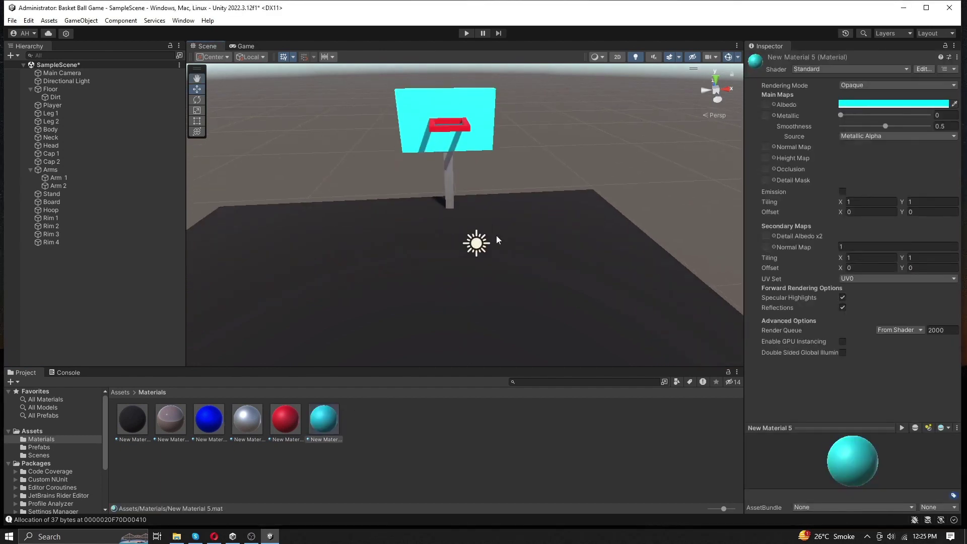
right_drag(548, 245, 575, 301)
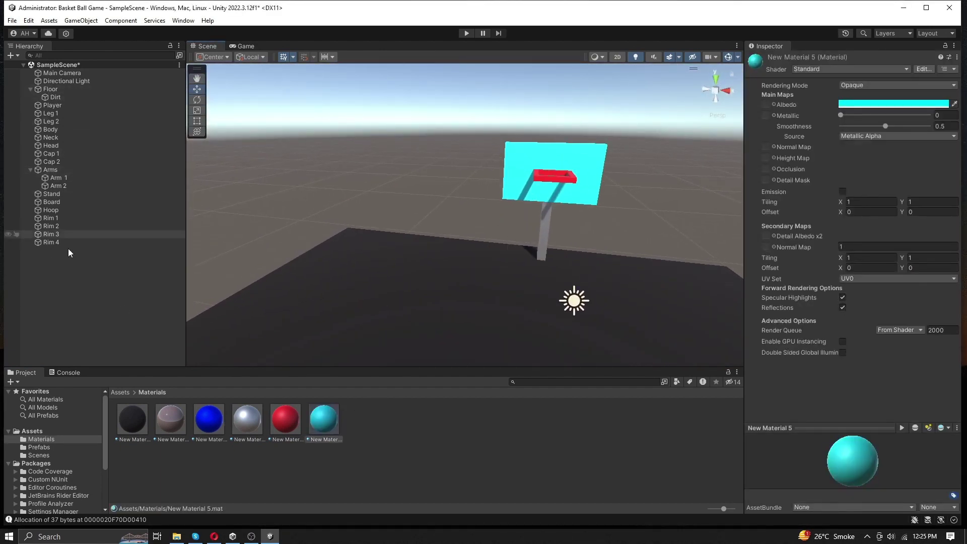
mouse_move(51, 211)
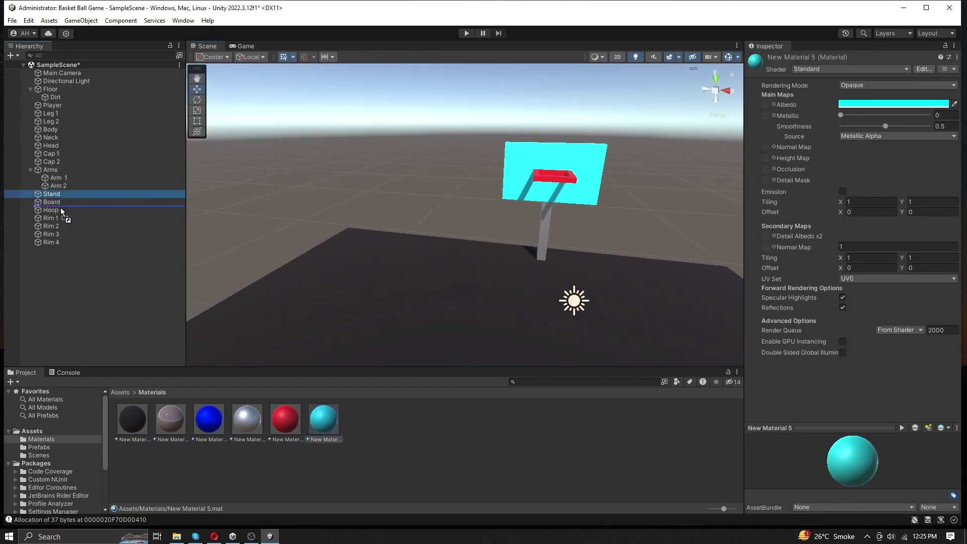
Nest Stand, Board and the rims under Hoop, and add an empty Target Point.
right_click(54, 276)
click(103, 412)
text(Target Point)
key(Return)
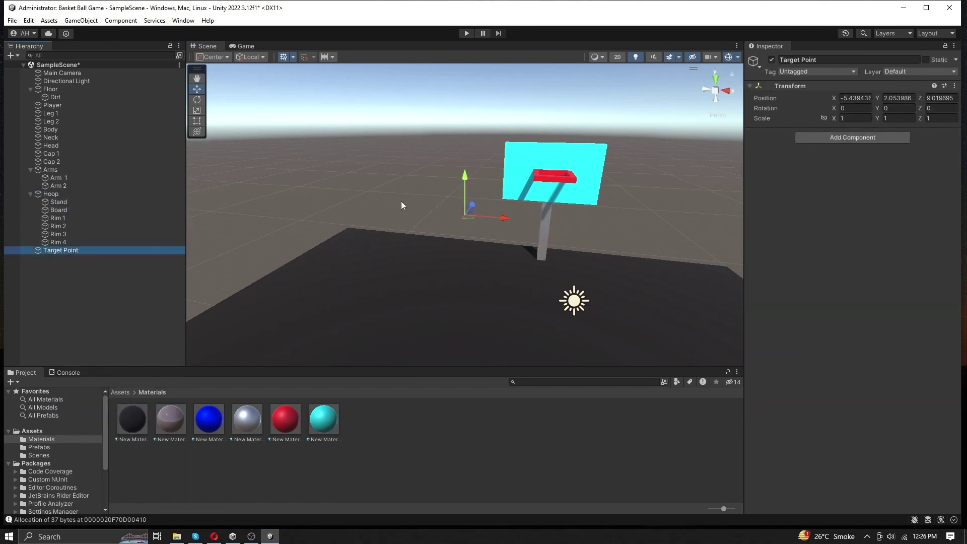
Raise the Target Point up into the rim.
drag(463, 179, 458, 130)
alt+drag(573, 165, 505, 206)
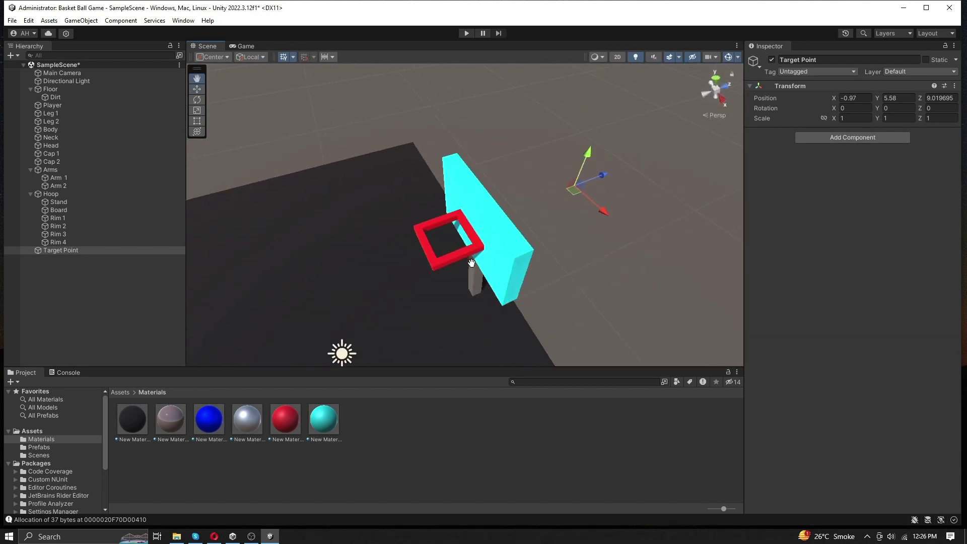
drag(370, 225, 370, 215)
alt+drag(371, 216, 502, 299)
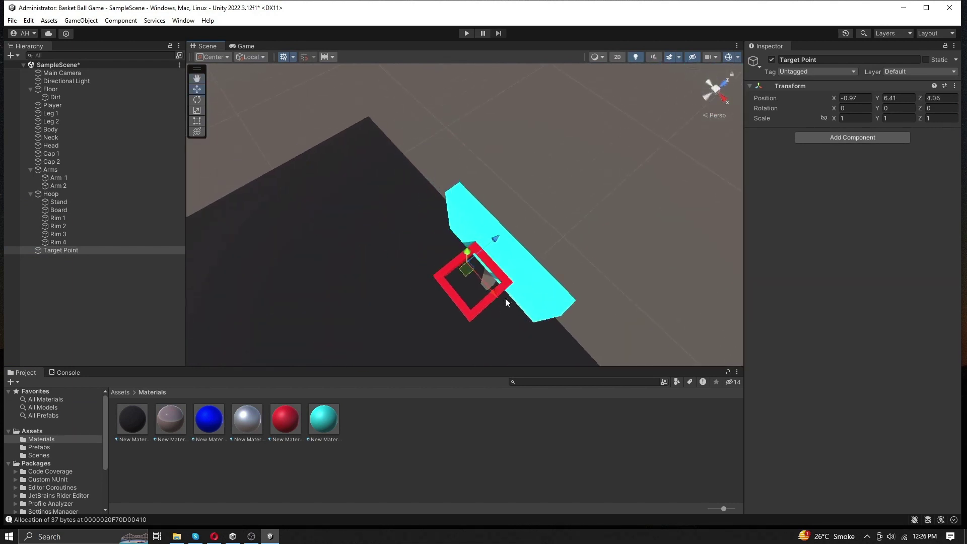
alt+drag(503, 252, 466, 314)
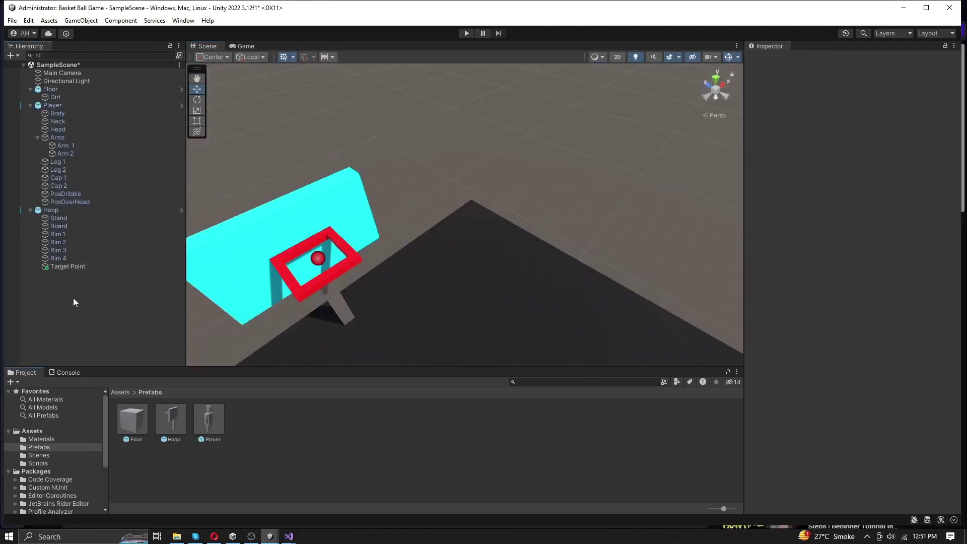
Create a cube named Ball and scale it to 0.5.
right_click(73, 303)
click(206, 204)
key(Return)
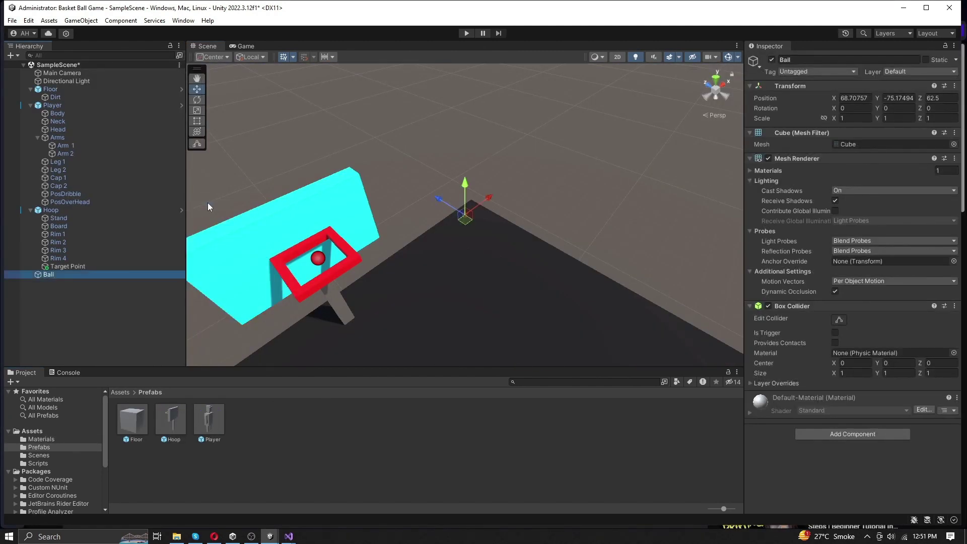
scroll(579, 290, down, 5)
key(f)
text(0.5)
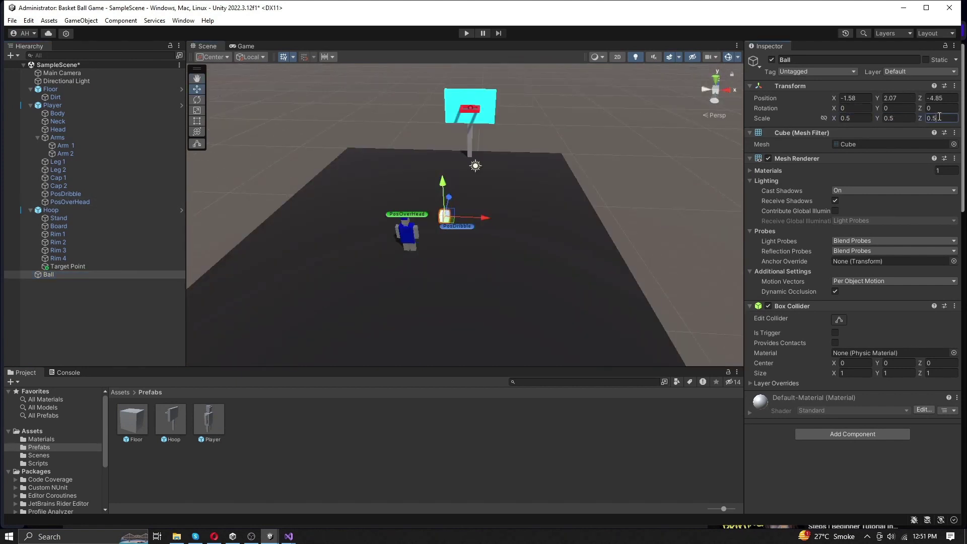
key(f)
scroll(540, 220, down, 5)
Move the Ball to sit beside the player.
drag(438, 199, 446, 189)
scroll(477, 251, up, 5)
mouse_move(253, 163)
mouse_down()
mouse_move(285, 154)
mouse_move(287, 172)
mouse_up()
scroll(287, 222, down, 5)
middle_drag(349, 238, 442, 285)
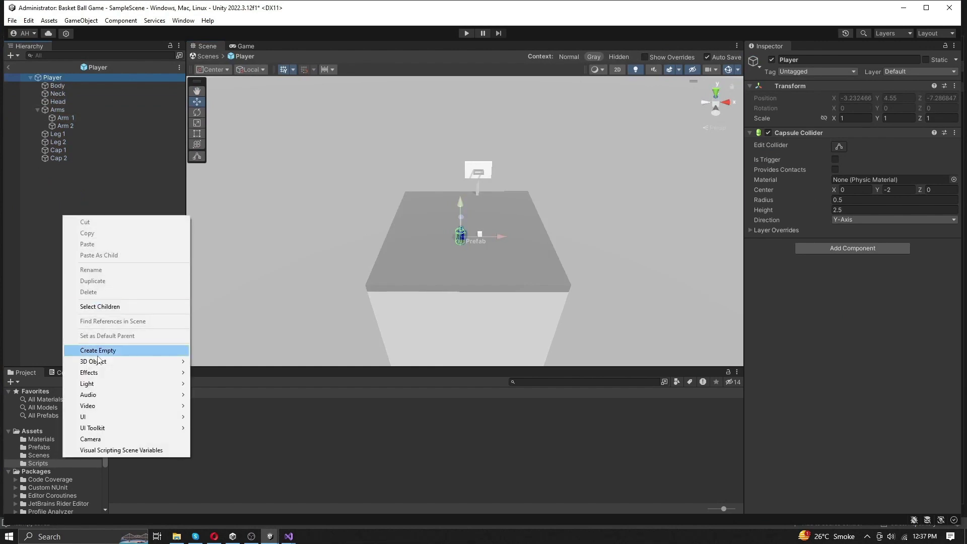
Add PosDribble, with an icon, and PosOverHead as empty marker children of the Player.
click(98, 351)
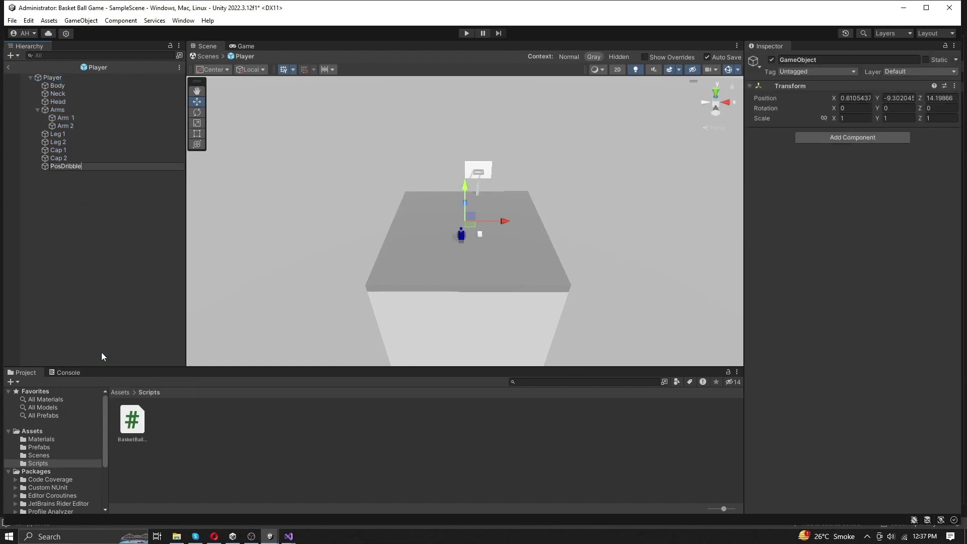
click(753, 62)
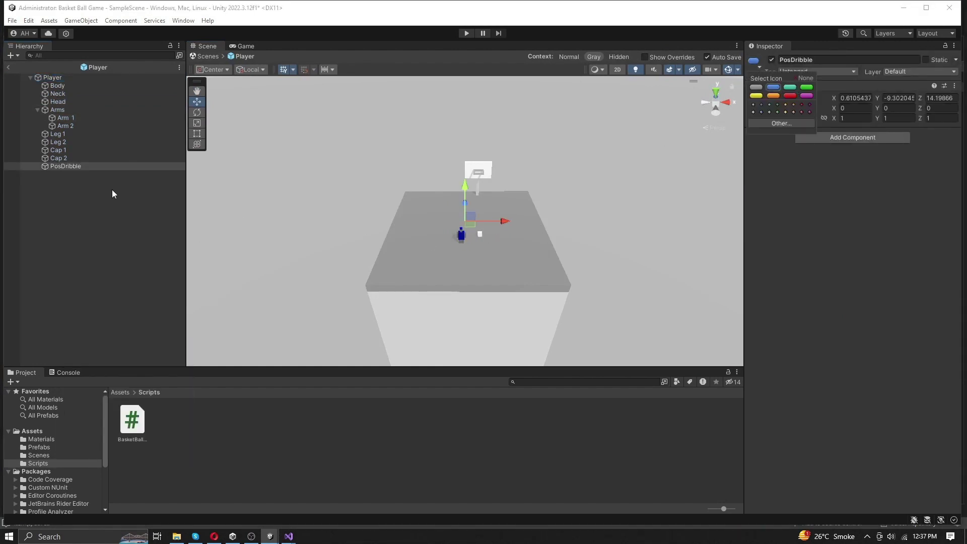
right_click(93, 218)
click(137, 354)
text(Head)
key(Return)
click(442, 252)
scroll(478, 263, down, 2)
click(86, 174)
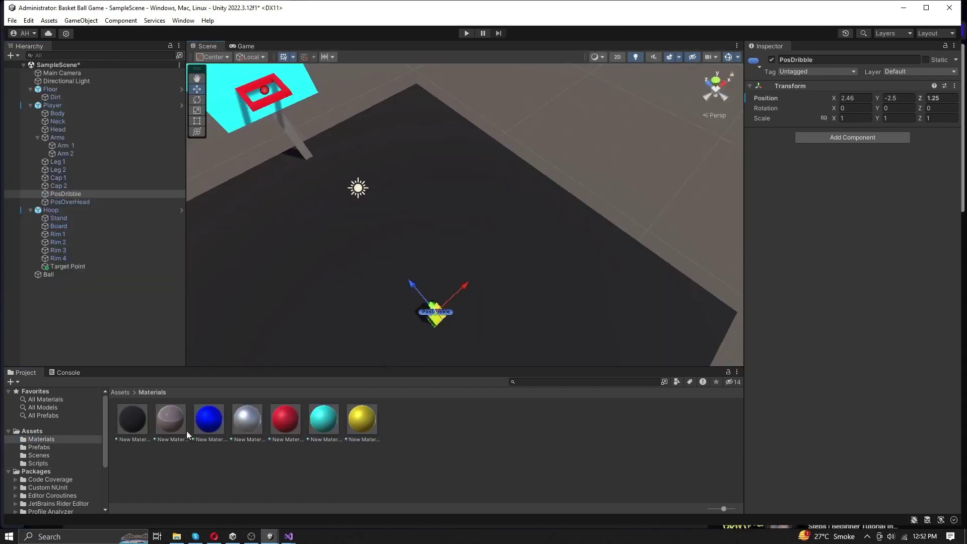
Drag the Ball into the Prefabs folder to save it as a prefab.
click(60, 432)
mouse_move(504, 320)
alt+mouse_down()
mouse_move(455, 265)
mouse_move(283, 245)
mouse_move(446, 279)
alt+mouse_up()
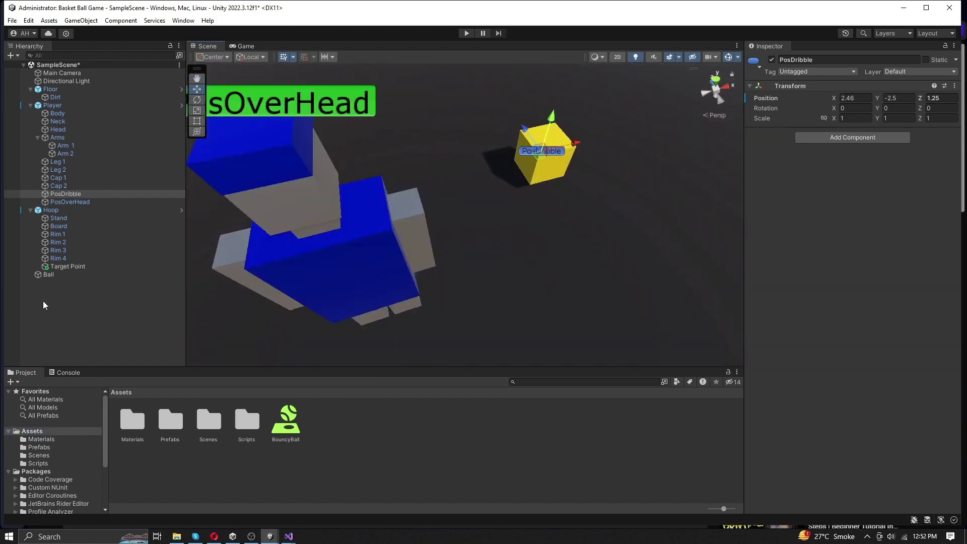
click(151, 276)
click(39, 447)
drag(61, 275, 257, 438)
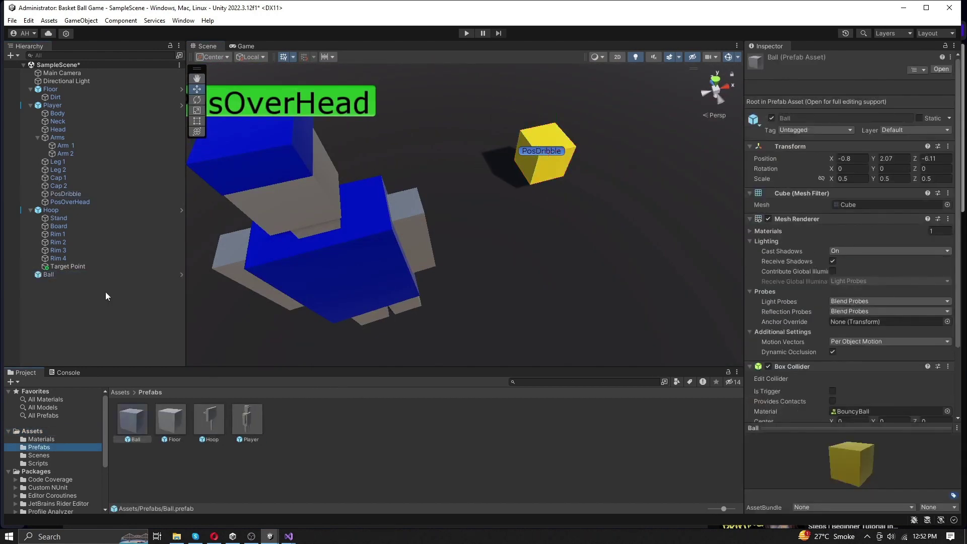
Add a kinematic Rigidbody to the Ball prefab.
click(182, 276)
click(842, 437)
text(rigid)
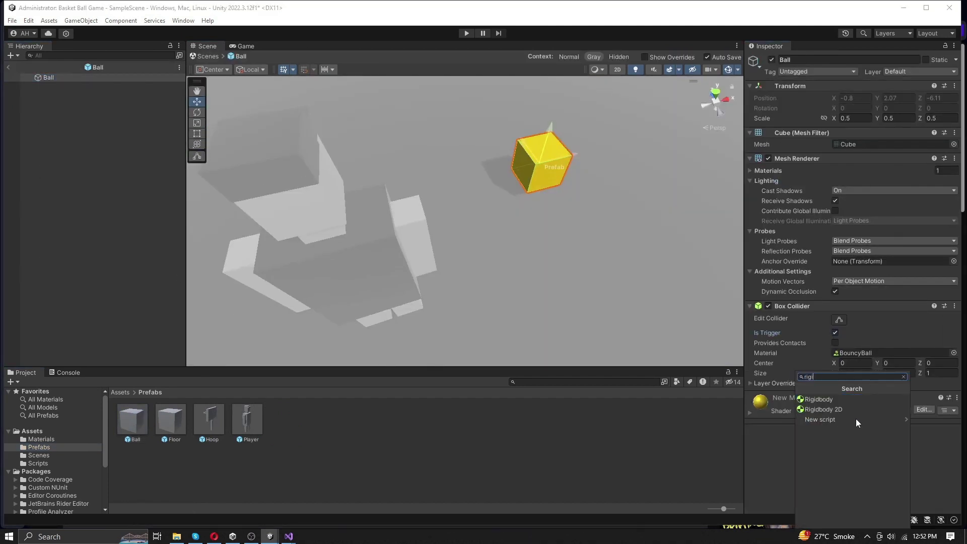
click(866, 409)
scroll(797, 447, down, 3)
click(833, 389)
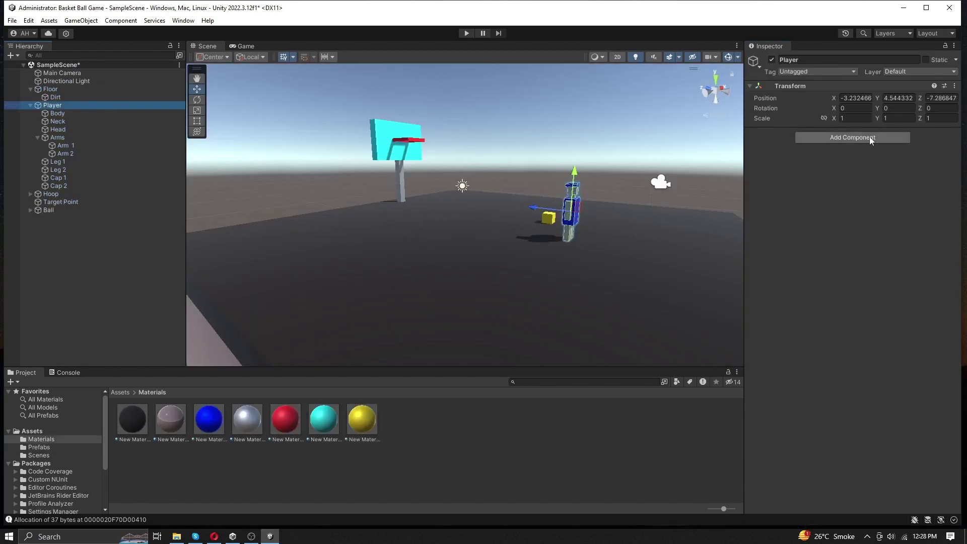
Give the Player a Capsule Collider with Center Y -2 and Height 2.5.
click(870, 136)
click(836, 173)
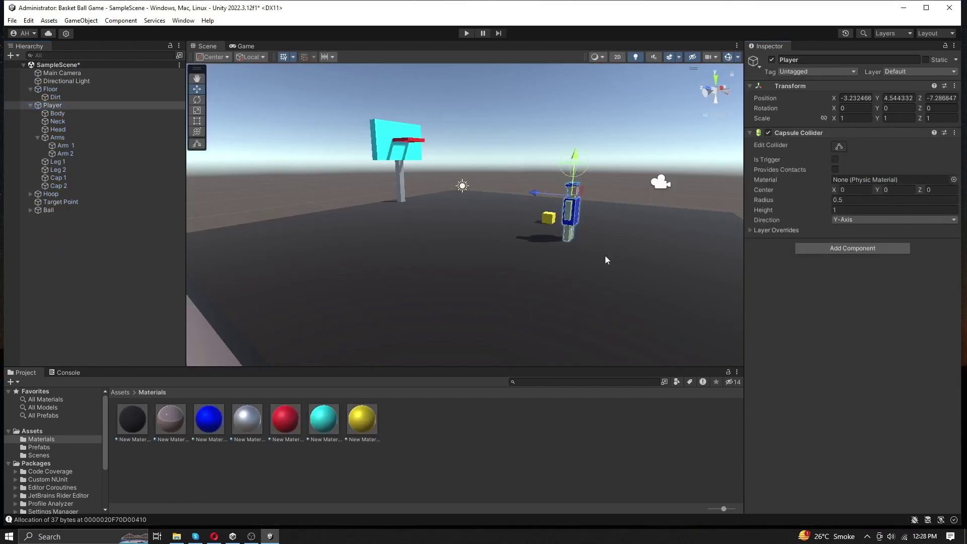
middle_drag(602, 261, 899, 198)
text(-2)
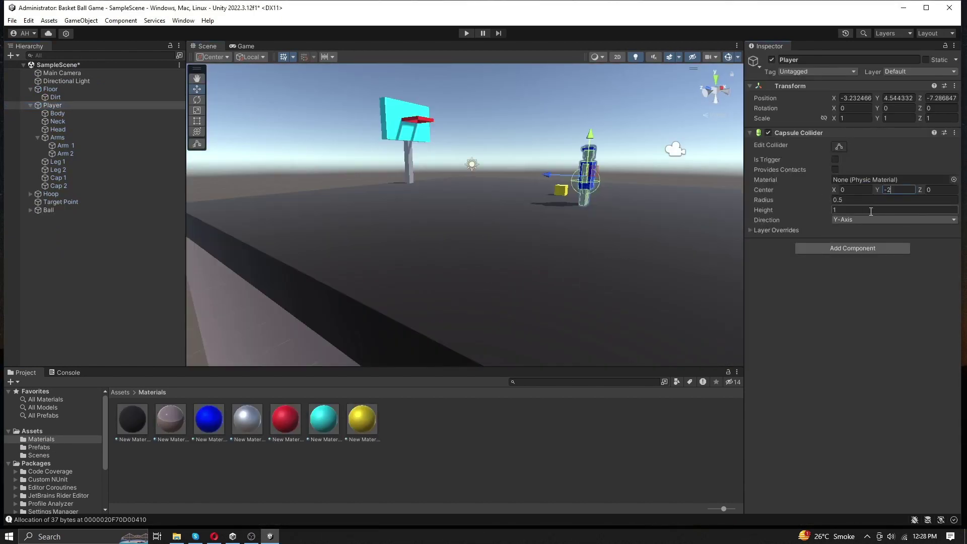
middle_drag(683, 237, 613, 238)
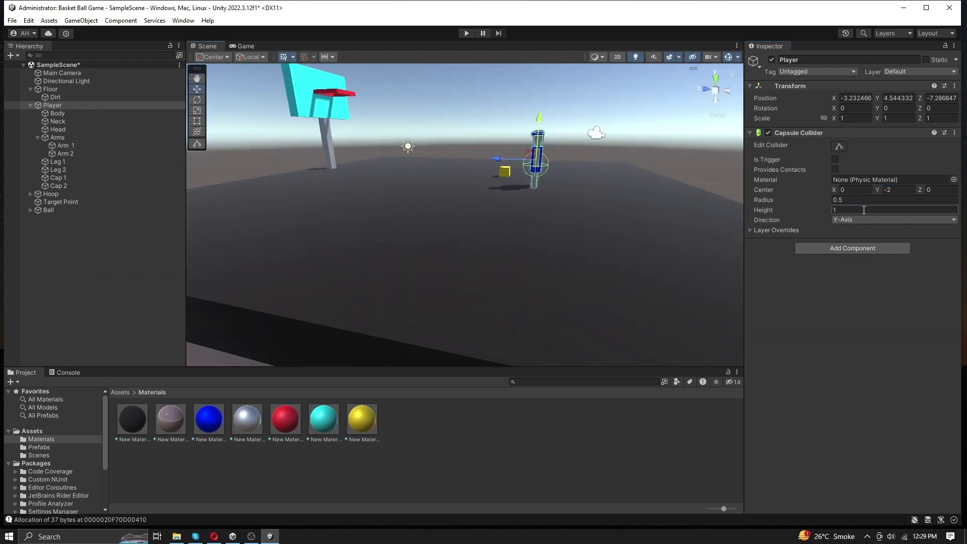
key(BackSpace)
text(2.5)
mouse_move(555, 196)
middle_down()
mouse_move(548, 229)
mouse_move(621, 279)
middle_up()
Add a Rigidbody to the Ball and make its collider a trigger.
click(48, 211)
click(854, 136)
text(rig)
key(Return)
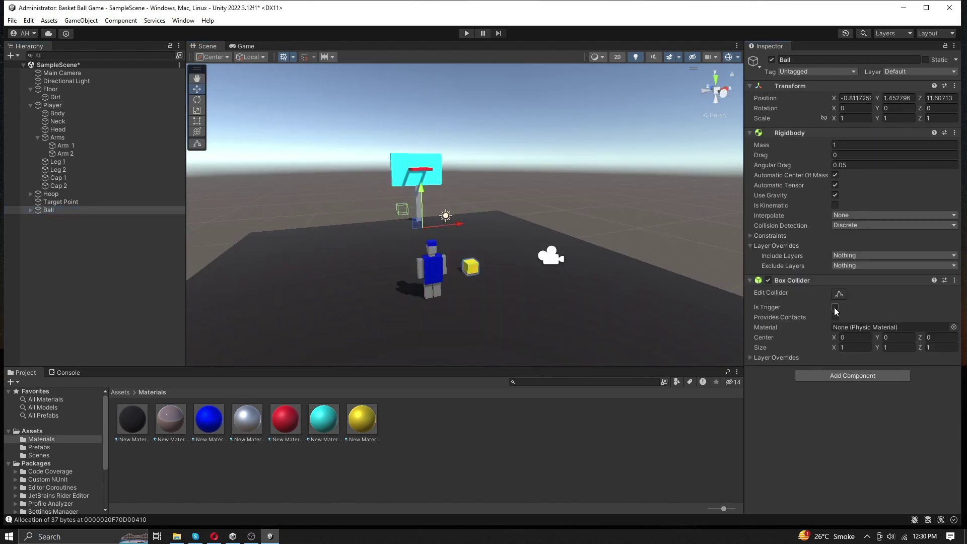
click(836, 307)
middle_drag(529, 264, 387, 237)
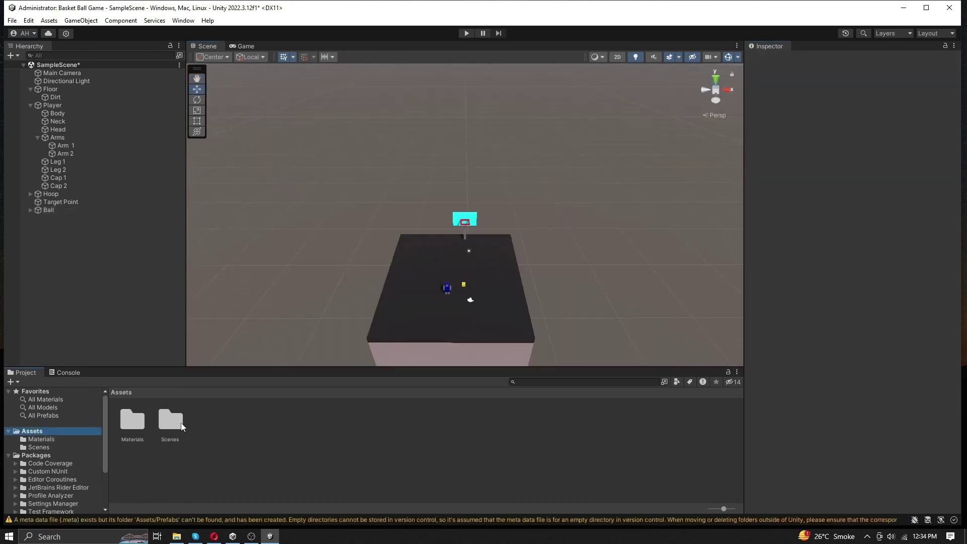
Create a Prefabs folder and save Floor, Hoop, Player and Ball into it as prefabs.
right_click(215, 432)
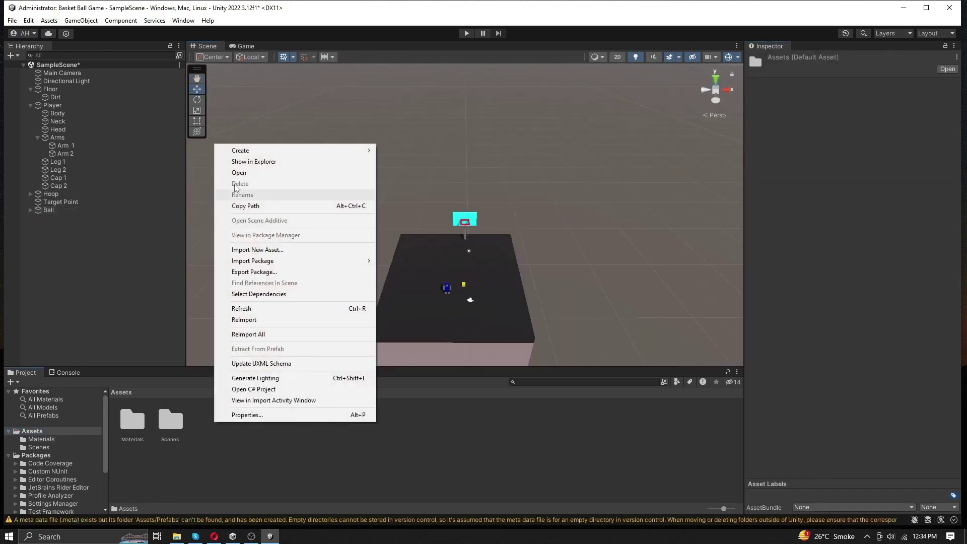
click(420, 70)
text(Prefabs)
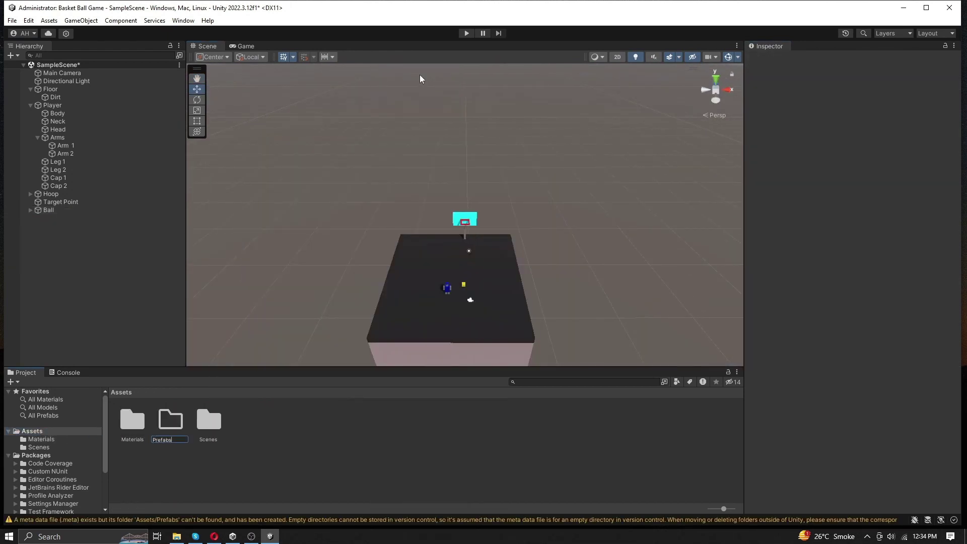
double_click(171, 421)
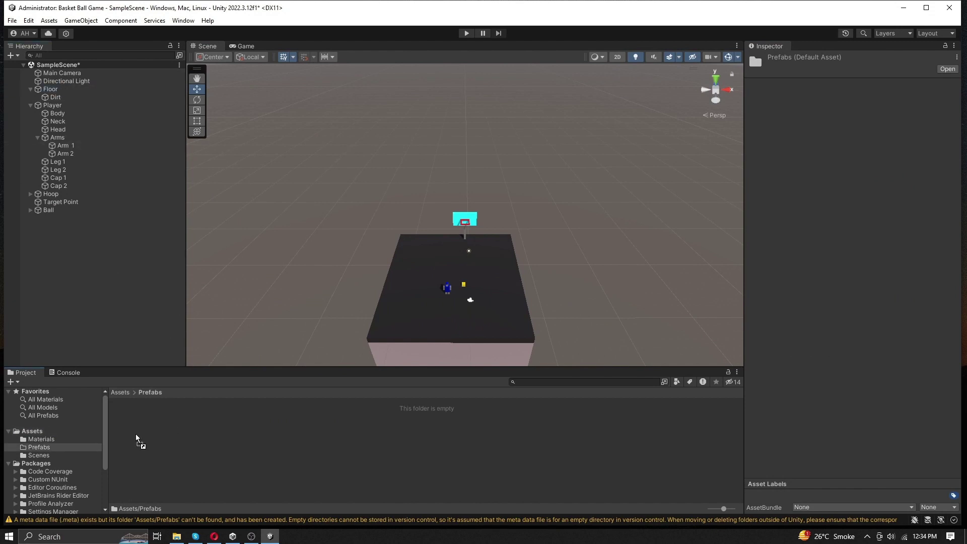
drag(57, 106, 208, 420)
drag(51, 193, 171, 420)
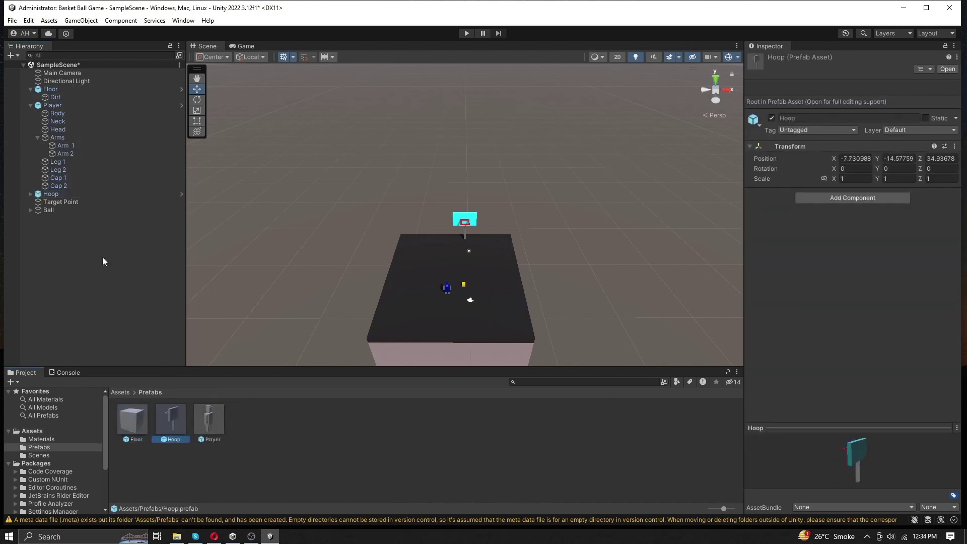
drag(48, 211, 260, 426)
Select the Player and start adding a New script component.
double_click(447, 288)
click(854, 274)
key(Down)
key(Down)
key(Return)
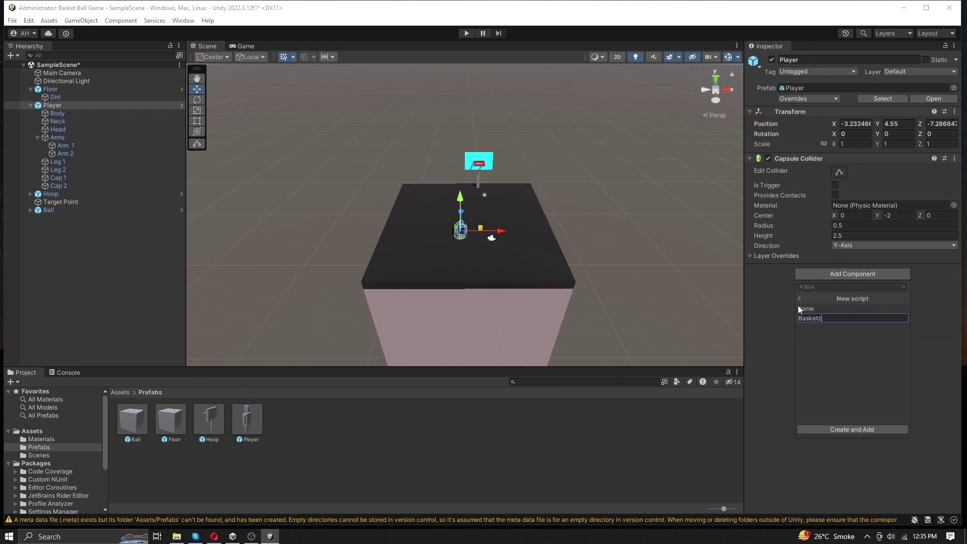
text(llController)
Attach the BasketBallController script to Player and move it into a new Assets/Scripts folder.
key(Return)
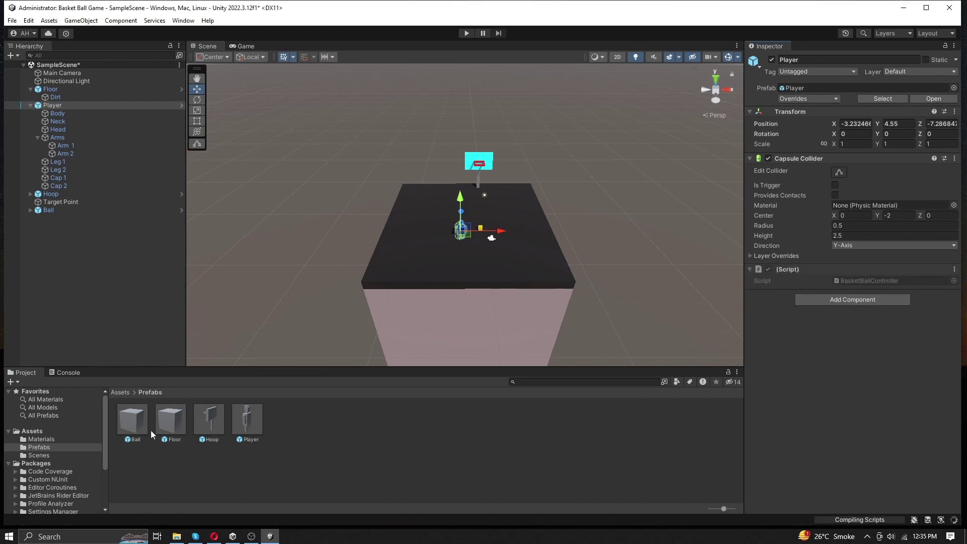
click(53, 430)
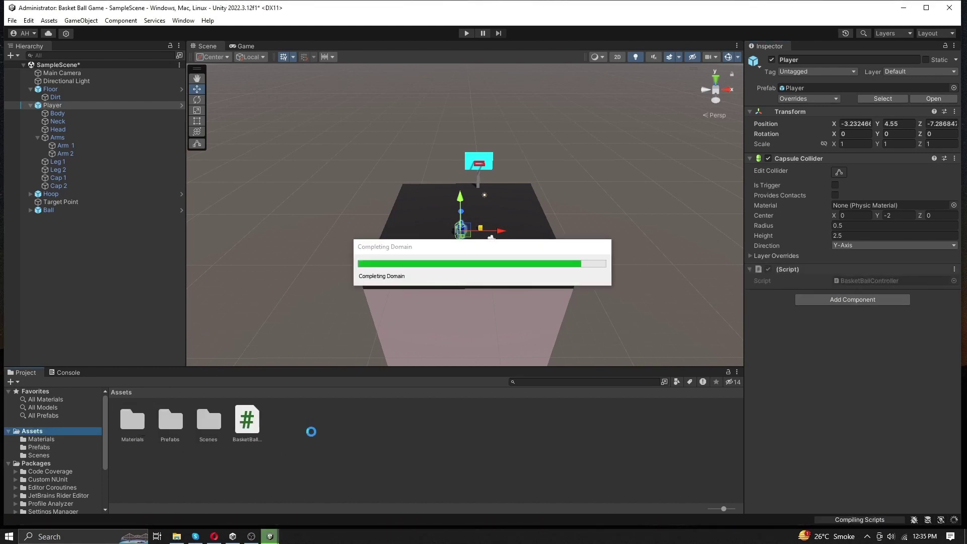
right_click(310, 432)
click(479, 70)
text(Scripts)
key(Return)
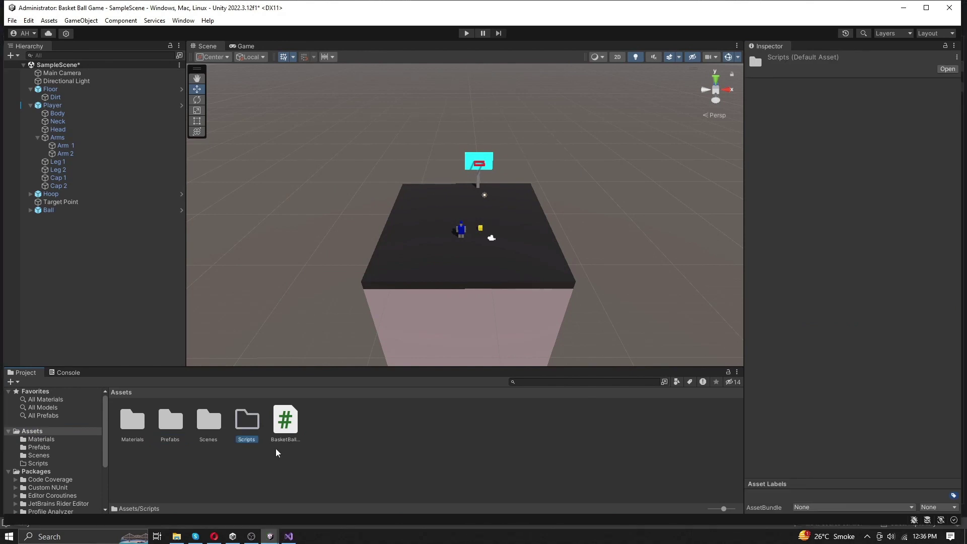
drag(286, 421, 249, 424)
double_click(248, 424)
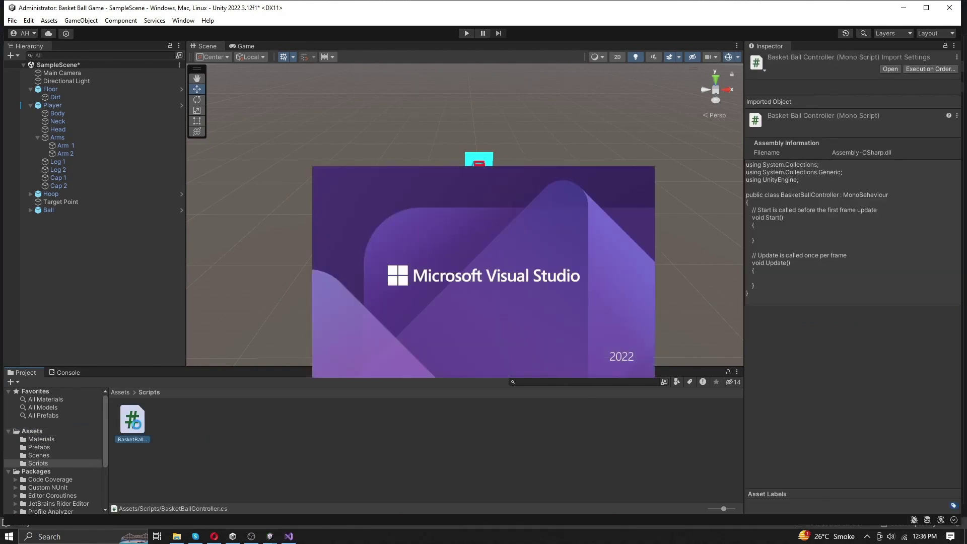
scroll(288, 360, down, 2)
scroll(288, 361, down, 2)
scroll(288, 361, down, 3)
scroll(288, 363, down, 3)
scroll(288, 363, down, 3)
scroll(288, 363, down, 3)
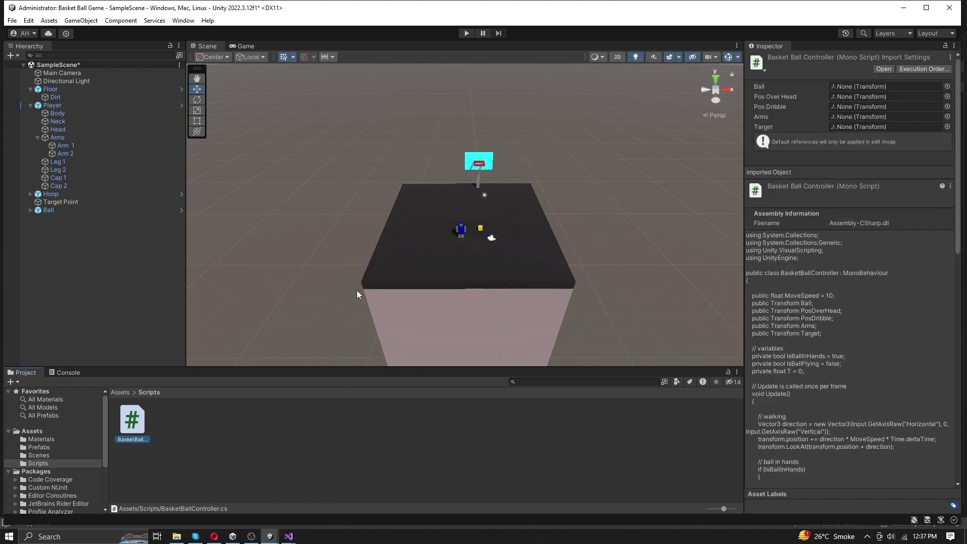
Assign Ball, PosDribble, PosOverHead and Arms to the Player controller's slots.
click(91, 108)
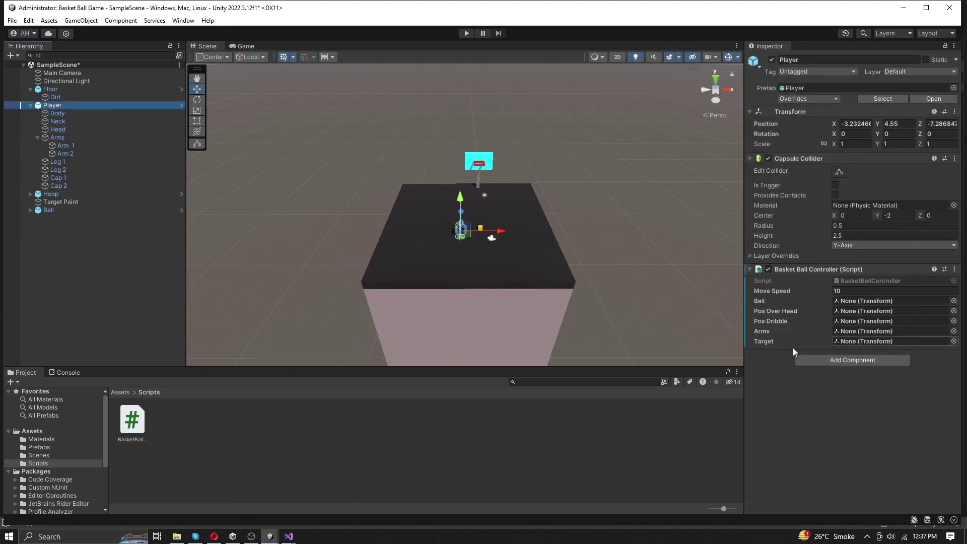
drag(49, 211, 869, 301)
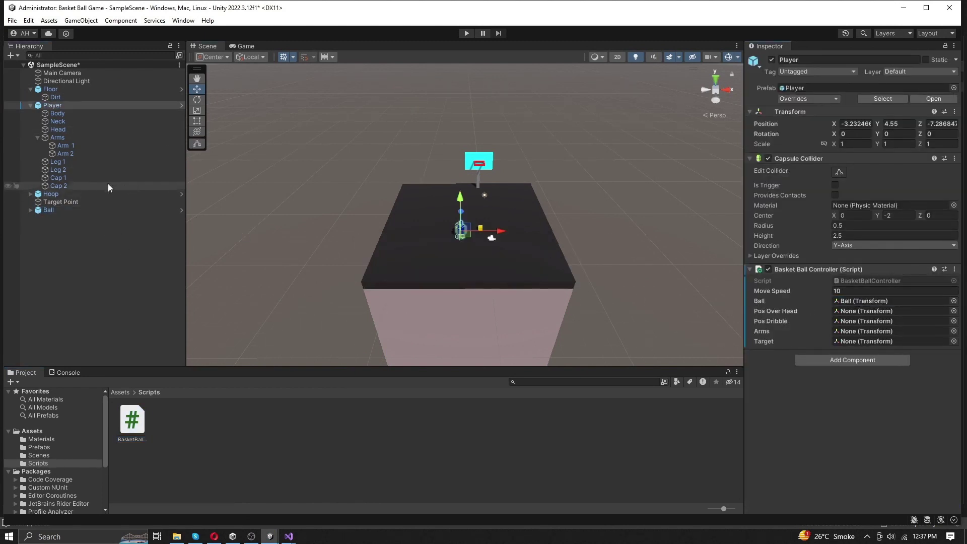
click(182, 194)
right_click(55, 159)
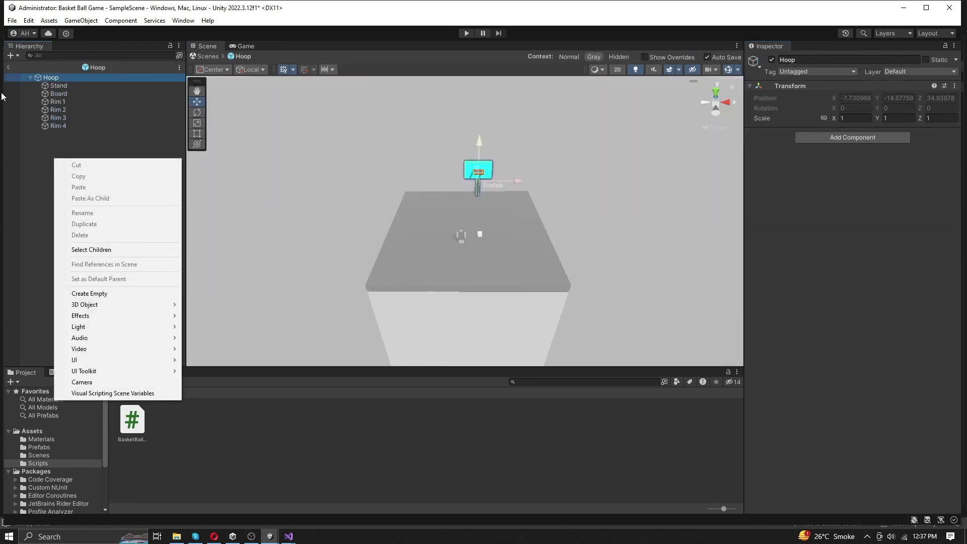
click(8, 66)
click(179, 106)
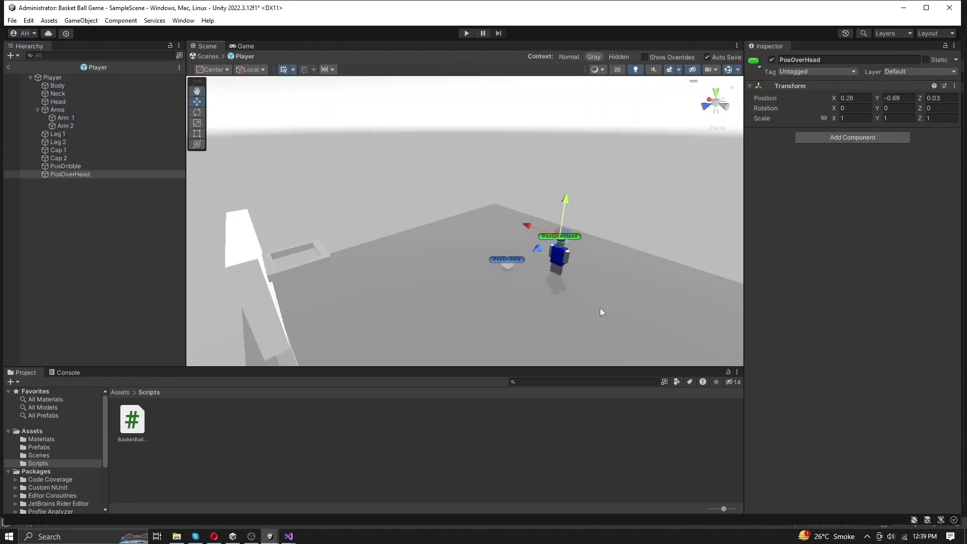
click(9, 68)
click(852, 303)
drag(852, 308, 862, 321)
drag(61, 201, 896, 311)
drag(57, 138, 862, 331)
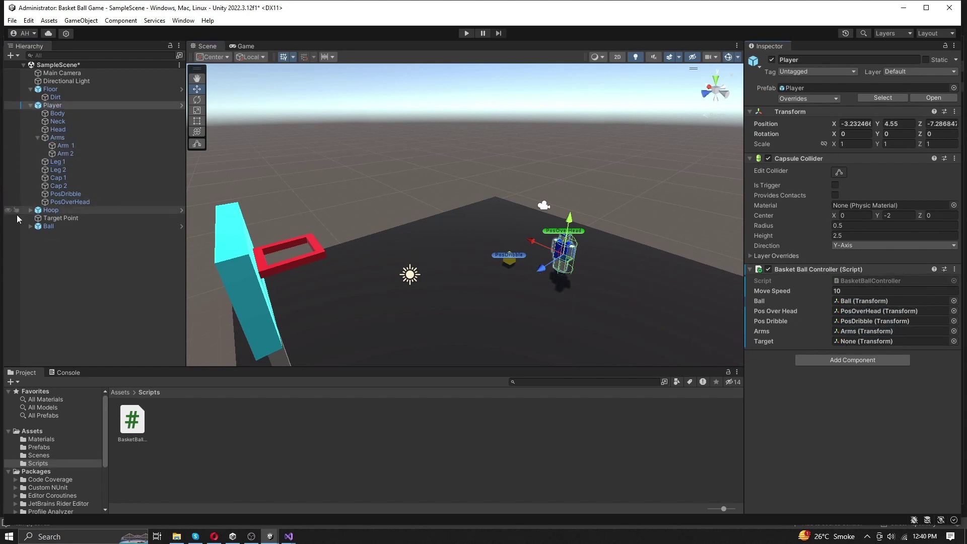
Parent Target Point under Hoop and drag an object into the Player controller's fields.
drag(65, 218, 61, 210)
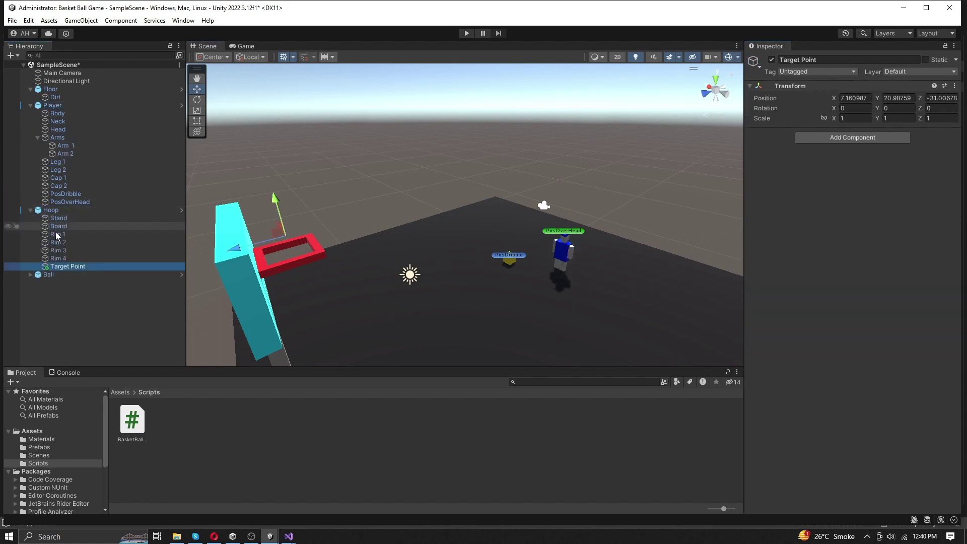
click(46, 106)
drag(67, 266, 737, 330)
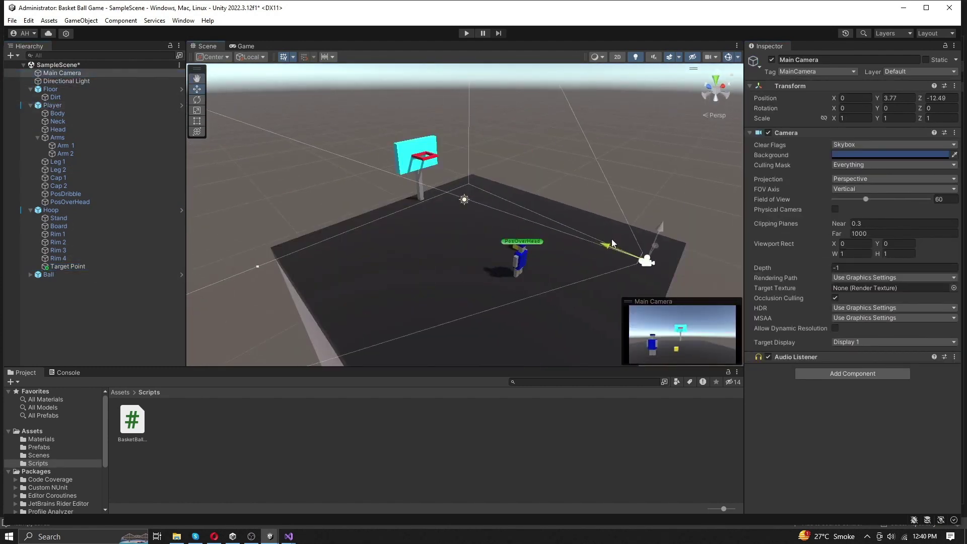
Raise the Main Camera and tilt it down toward the court.
drag(596, 261, 691, 193)
key(e)
drag(257, 132, 276, 101)
Create a BouncyBall physic material and apply it to the Player's collider.
click(197, 89)
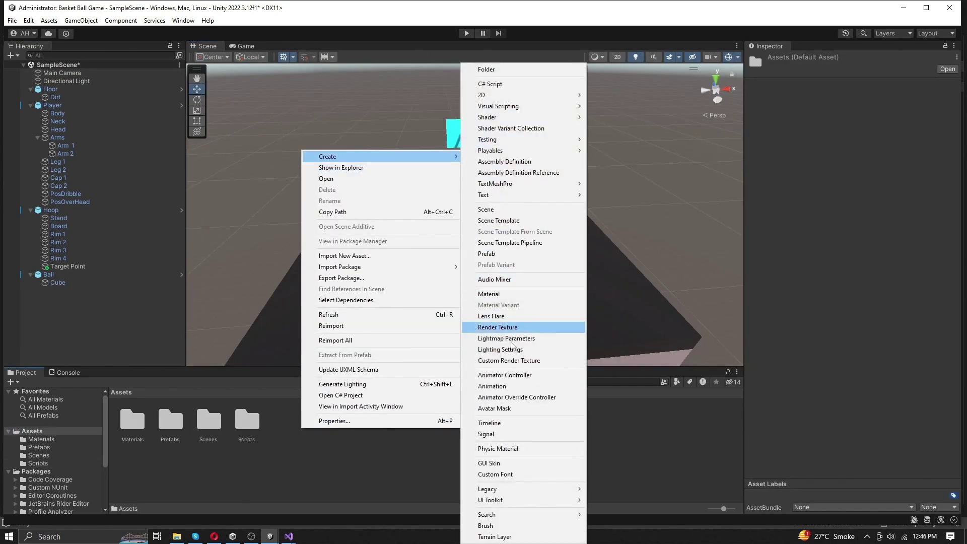
click(502, 449)
text(BouncyBall)
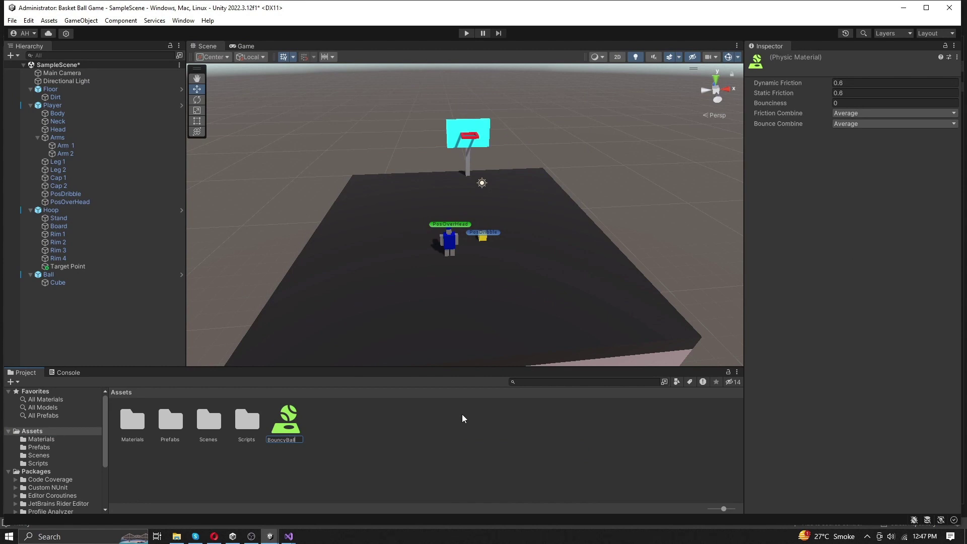
key(Return)
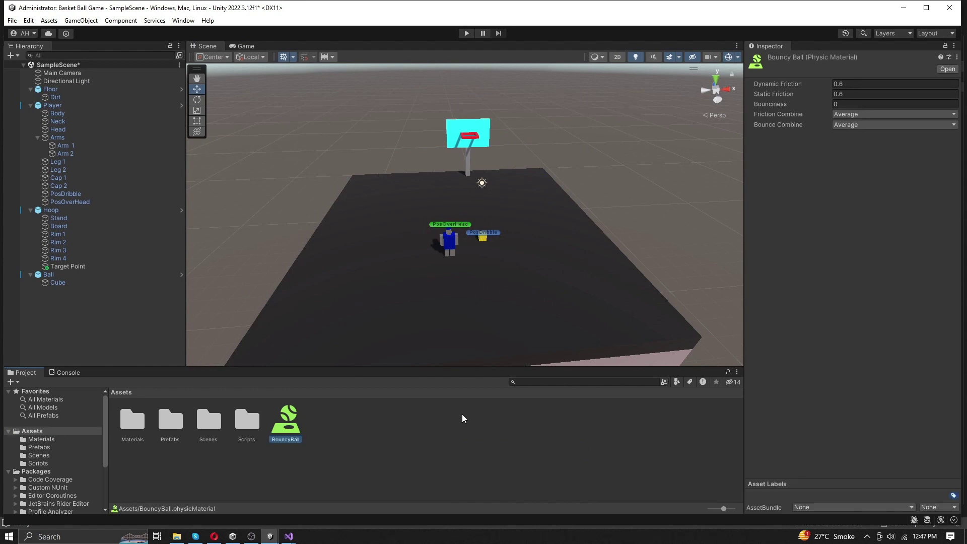
drag(286, 422, 491, 245)
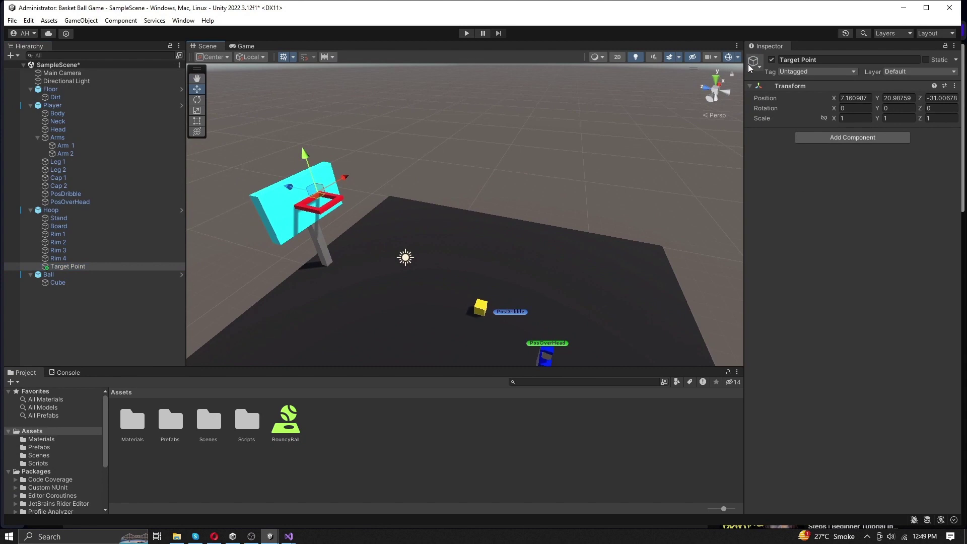
Give Target Point a red scene icon and orbit the view around the court.
click(753, 61)
click(801, 105)
mouse_move(569, 177)
right_down()
mouse_move(490, 170)
mouse_move(313, 74)
mouse_move(308, 182)
mouse_move(371, 281)
right_up()
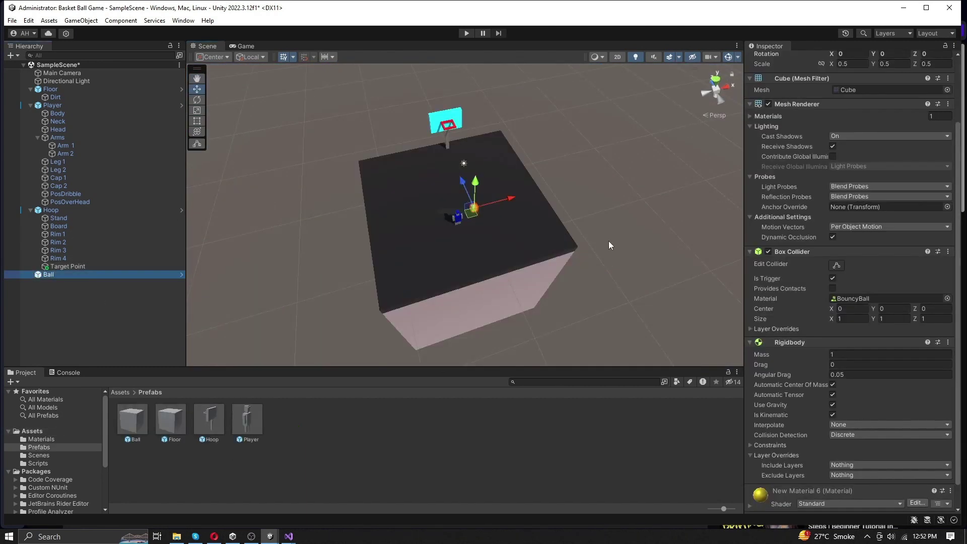
Reassign the Ball to the Player controller and make its collider a trigger.
click(52, 105)
drag(48, 275, 899, 303)
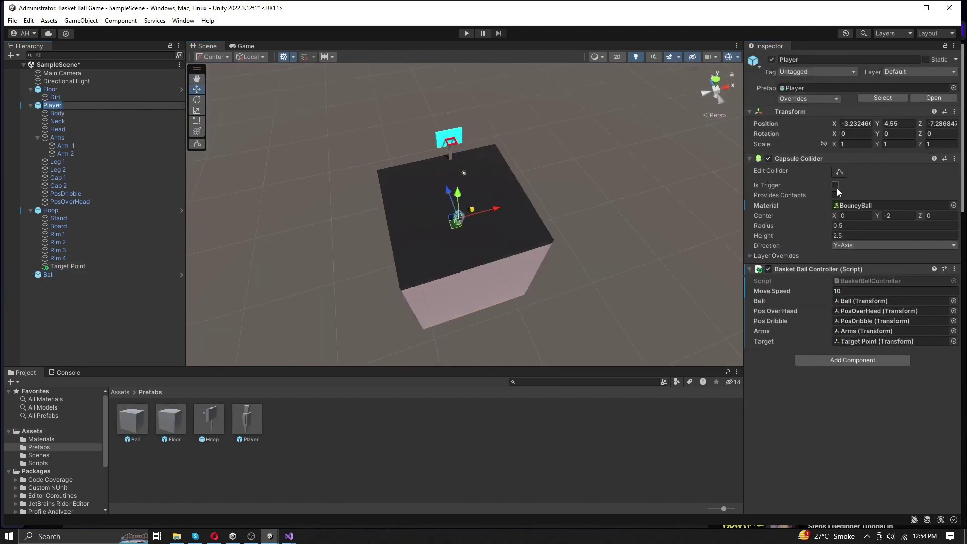
click(835, 186)
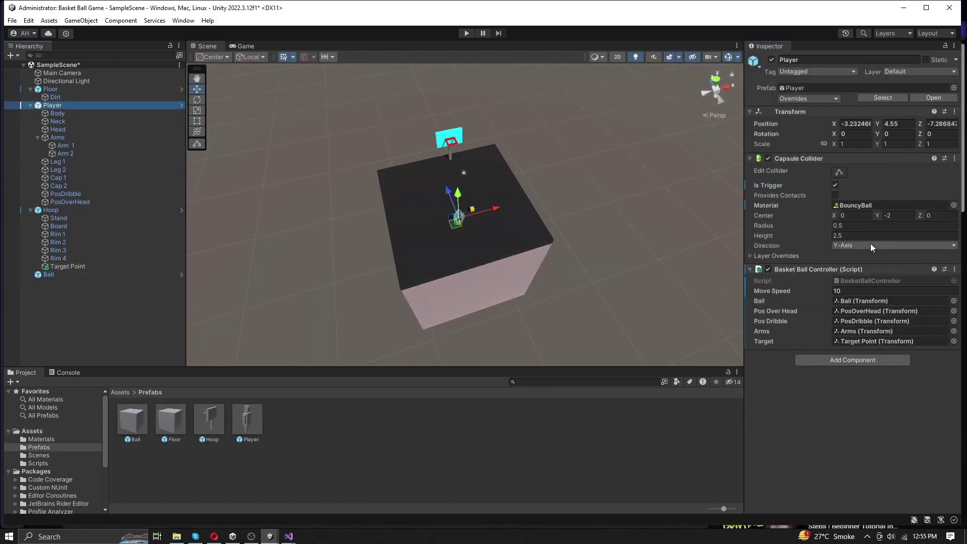
Enter Play mode, run the player around with WASD and take a first shot.
click(460, 33)
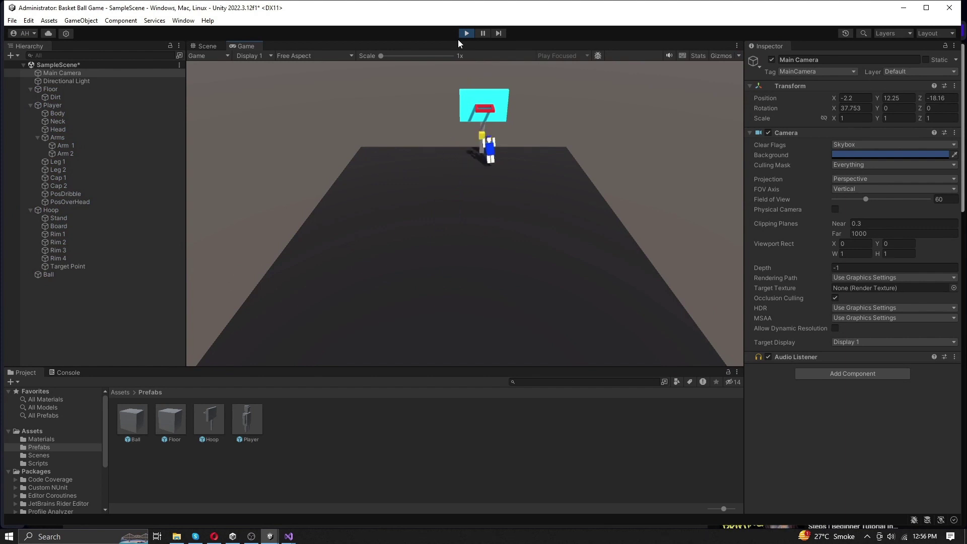
key(s)
key(a)
key(w)
key(d)
key(s)
key(s)
key(d)
key(a)
key(d)
key(space)
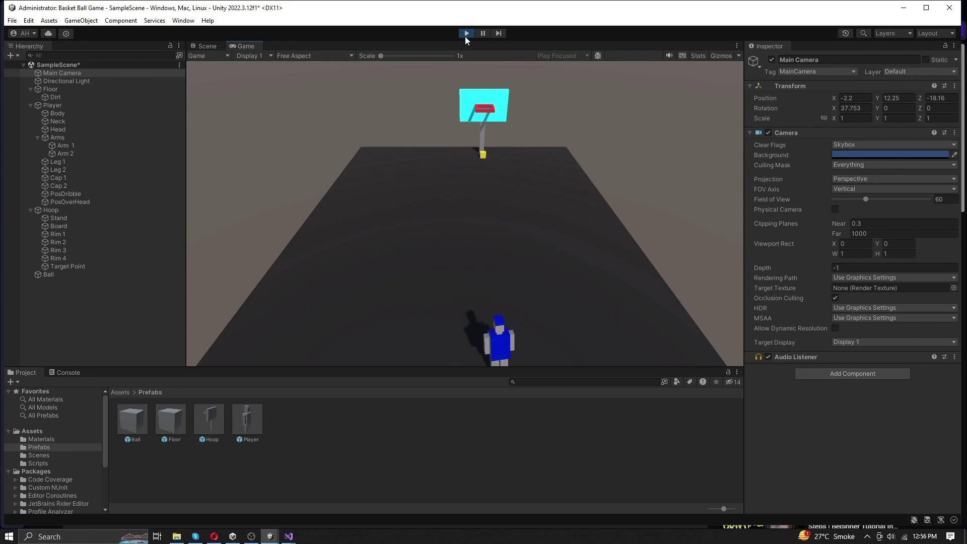
Dribble toward and away from the hoop, shooting twice more with space.
key(w)
key(d)
key(s)
key(a)
key(d)
key(w)
key(a)
key(w)
key(s)
key(d)
key(space)
key(w)
key(d)
key(s)
key(a)
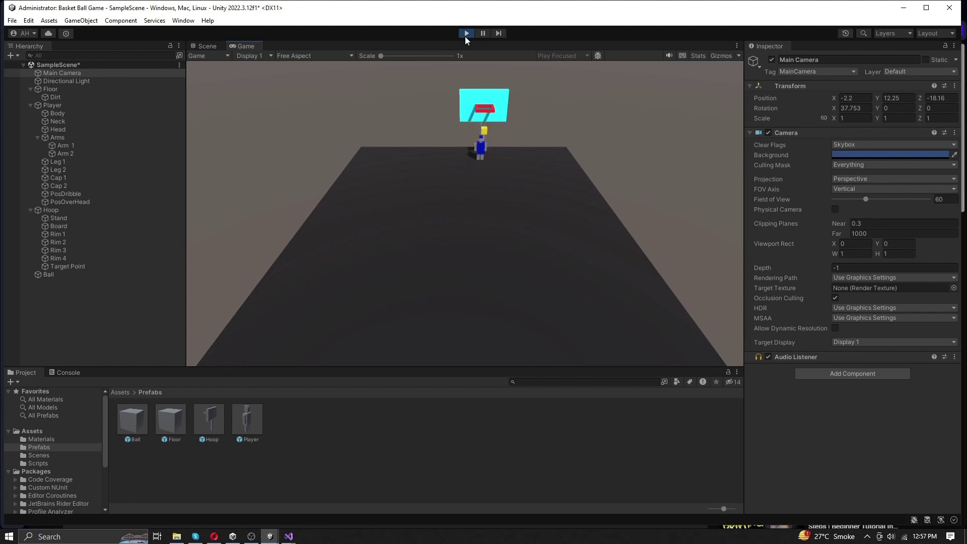
key(s)
key(a)
key(space)
Keep roaming under the hoop and shoot the ball at it twice more.
key(w)
key(d)
key(d)
key(s)
key(s)
key(space)
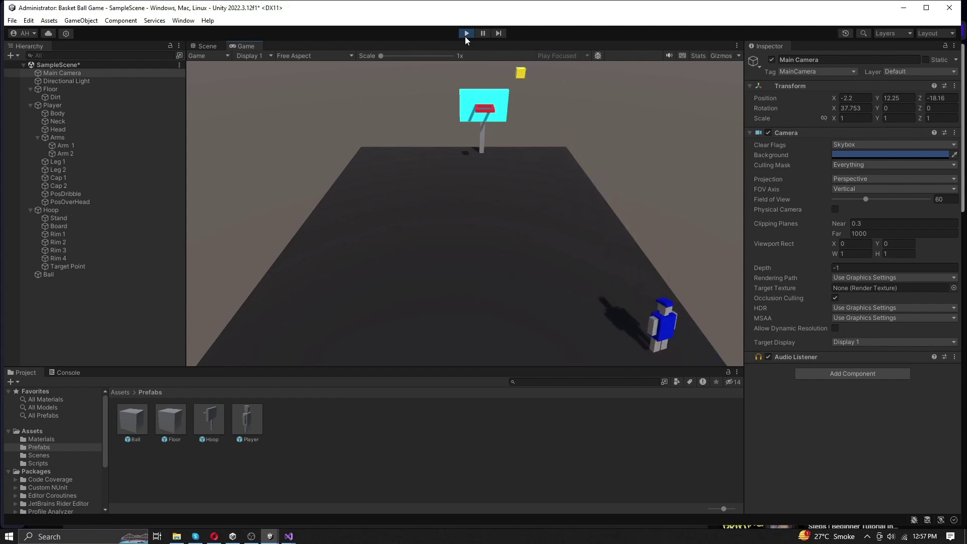
key(w)
key(a)
key(a)
key(s)
key(space)
key(w)
key(a)
key(s)
key(w)
key(d)
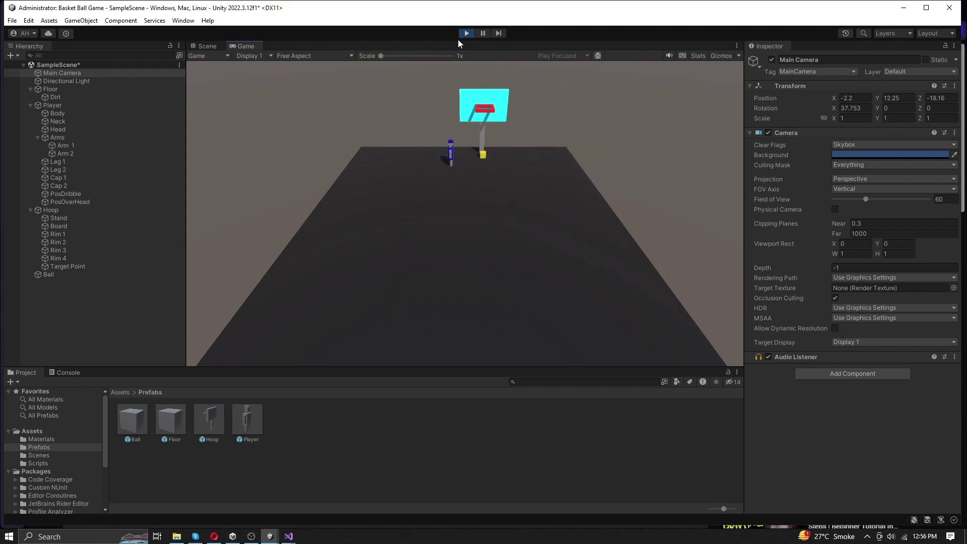
key(s)
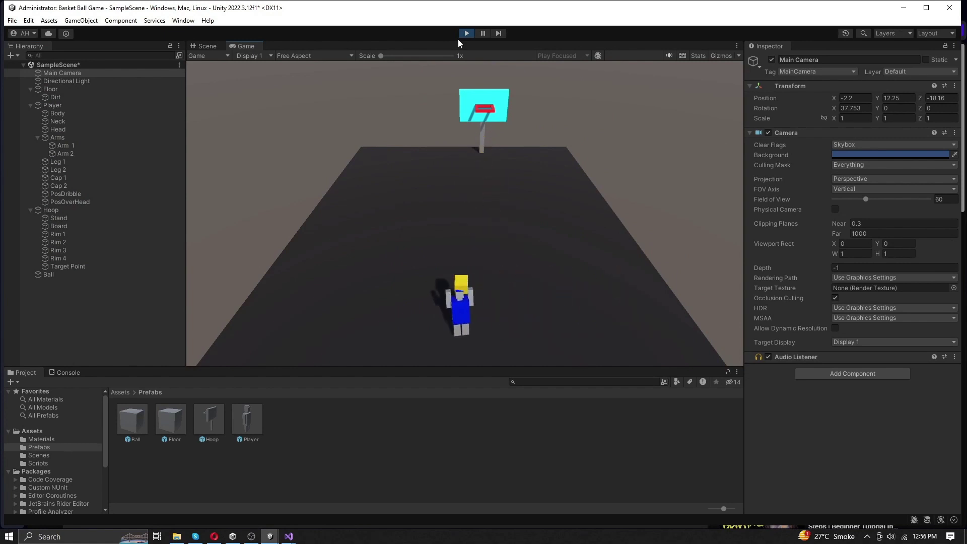